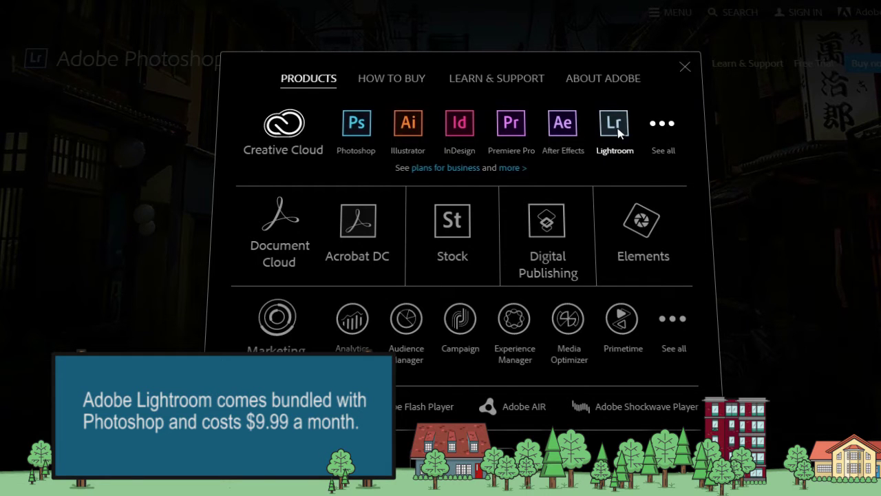
Step: Choose Lightroom from Adobe's product overview
click(614, 125)
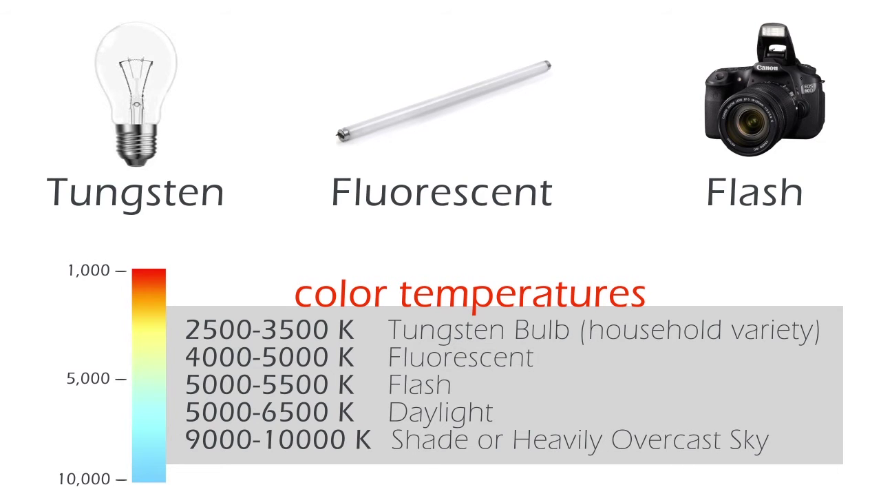
Step: Try several white balance presets on the pug photo, including Cloudy, Auto and Tungsten
click(800, 49)
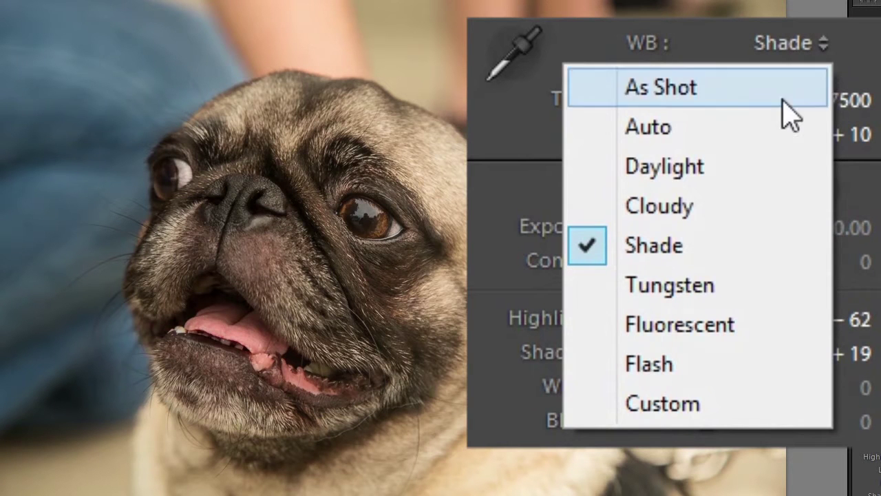
click(715, 207)
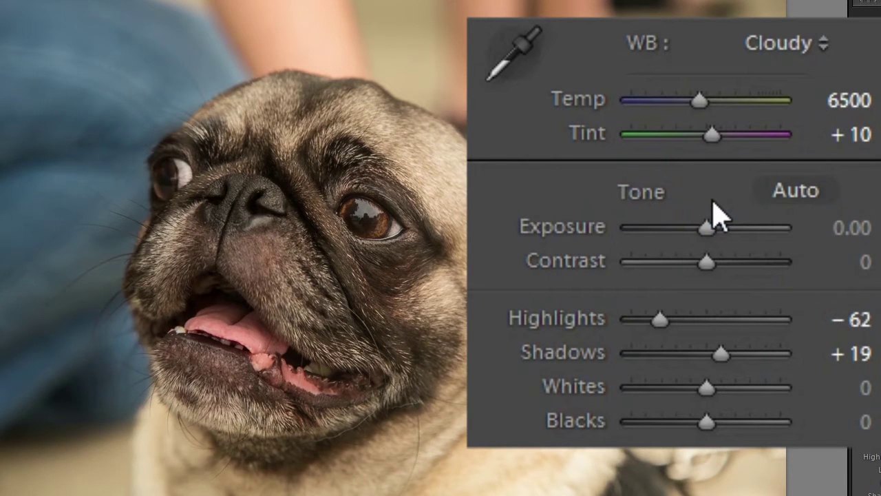
click(798, 43)
click(759, 129)
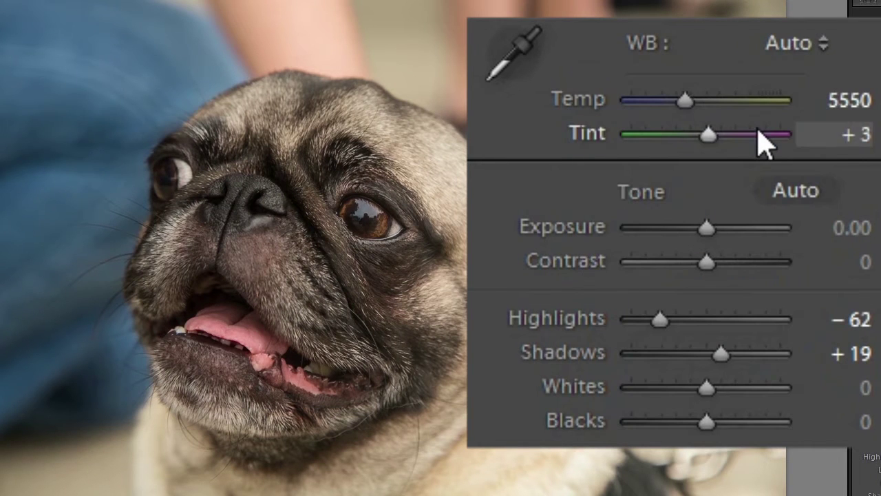
click(809, 52)
click(698, 298)
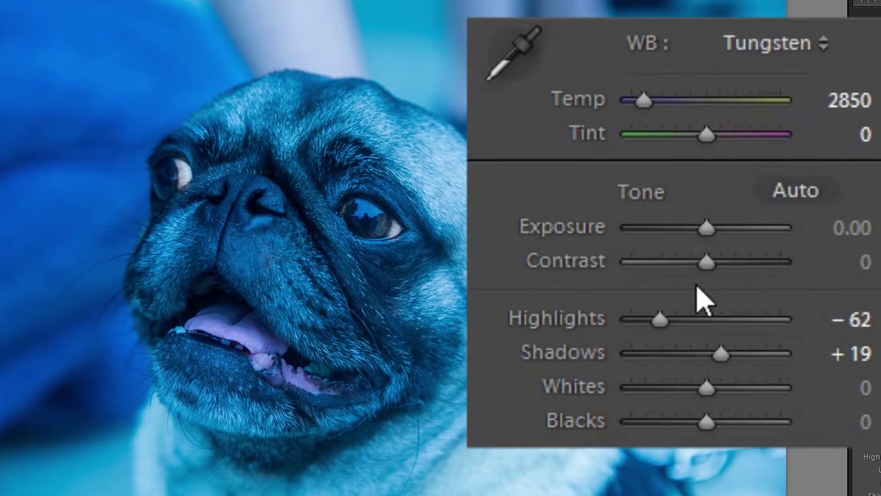
click(792, 42)
click(687, 387)
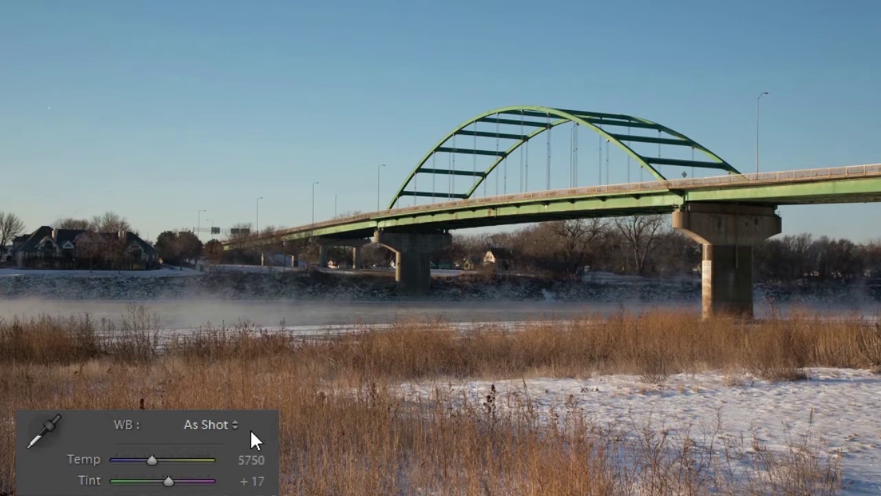
Step: Apply the Daylight white balance preset to the bridge photo and raise the color temperature to 50000
click(234, 425)
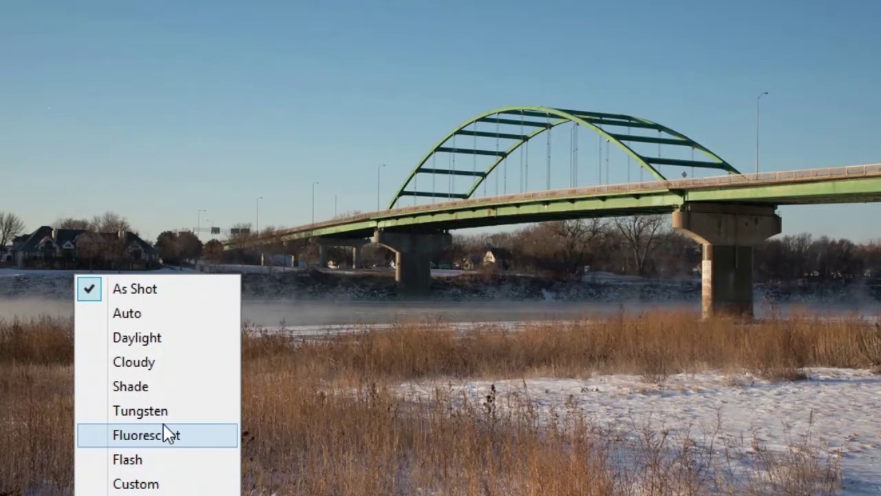
click(170, 337)
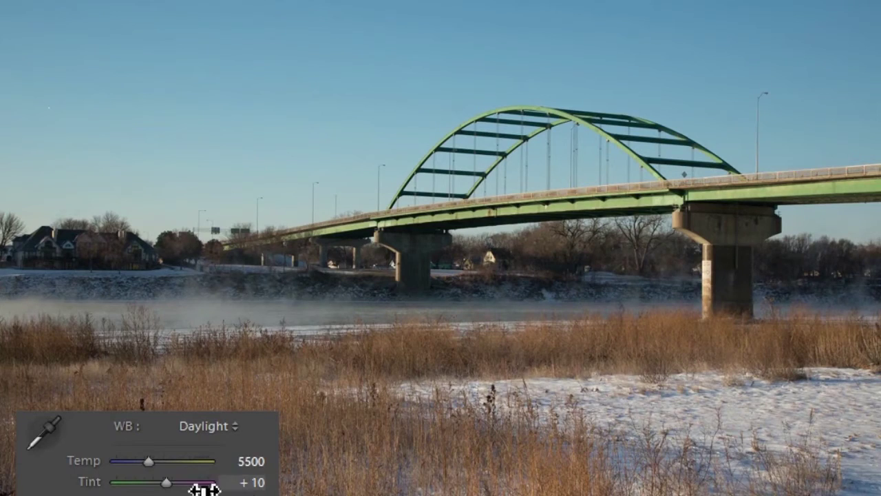
drag(146, 461, 212, 489)
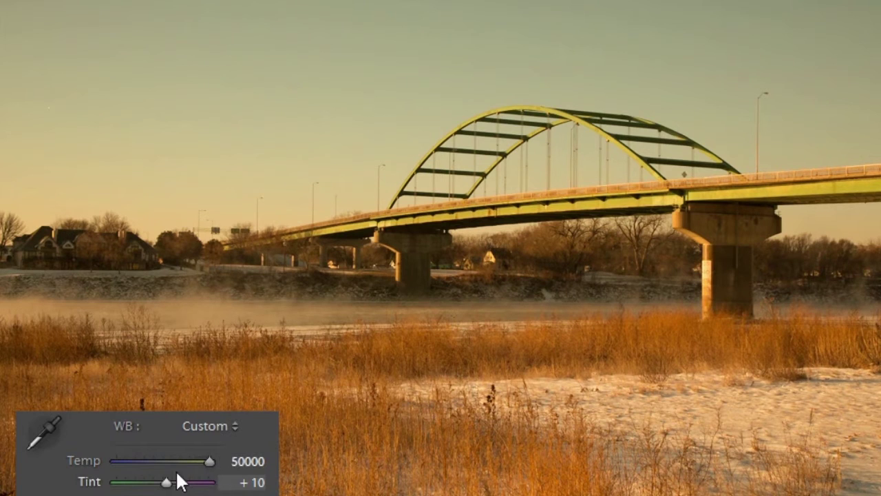
Step: Correct the bridge photo's white balance by sampling the snow as the neutral target with the White Balance Selector
click(68, 423)
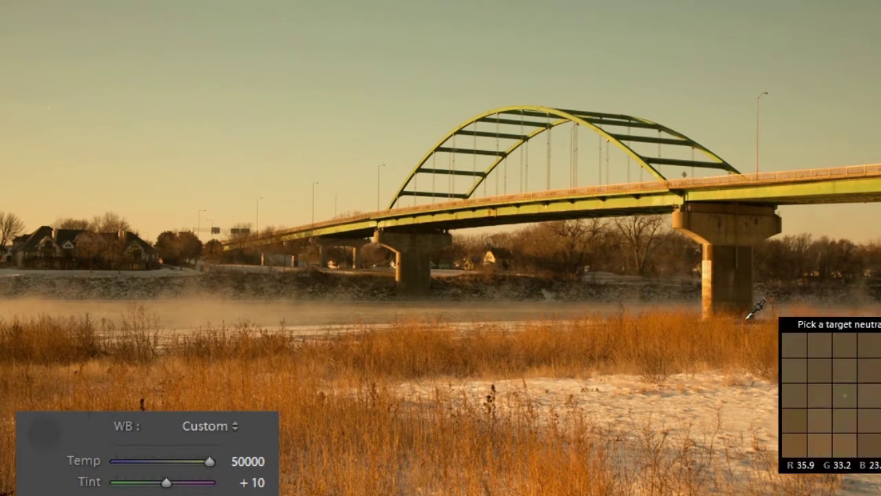
click(669, 413)
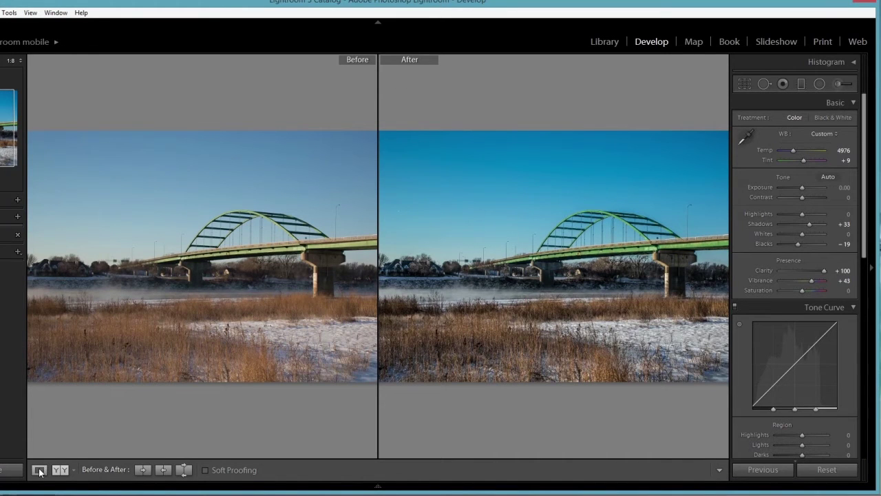
Step: Leave the before-and-after comparison, enlarge the edited bridge photo from the Library grid and switch to the Develop module
click(40, 471)
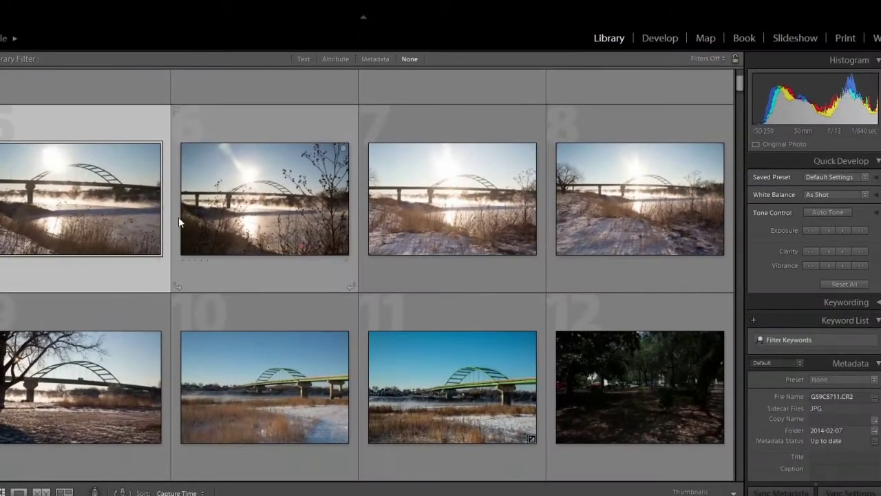
double_click(464, 399)
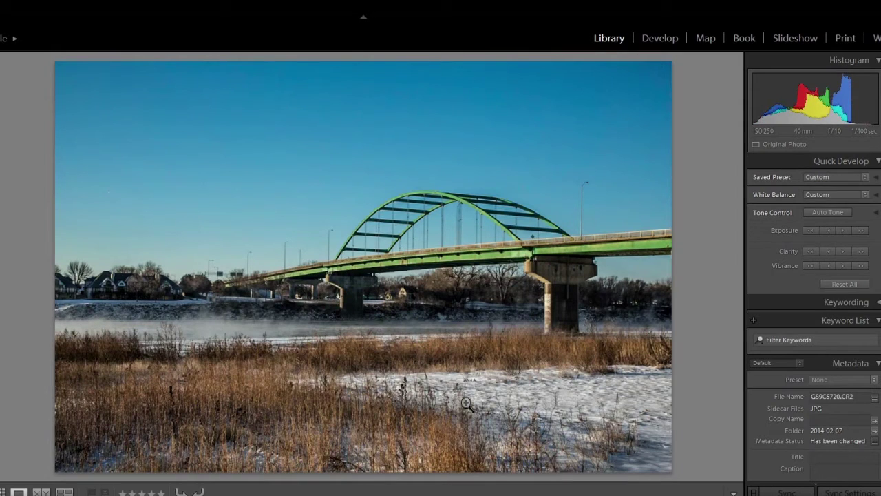
click(668, 41)
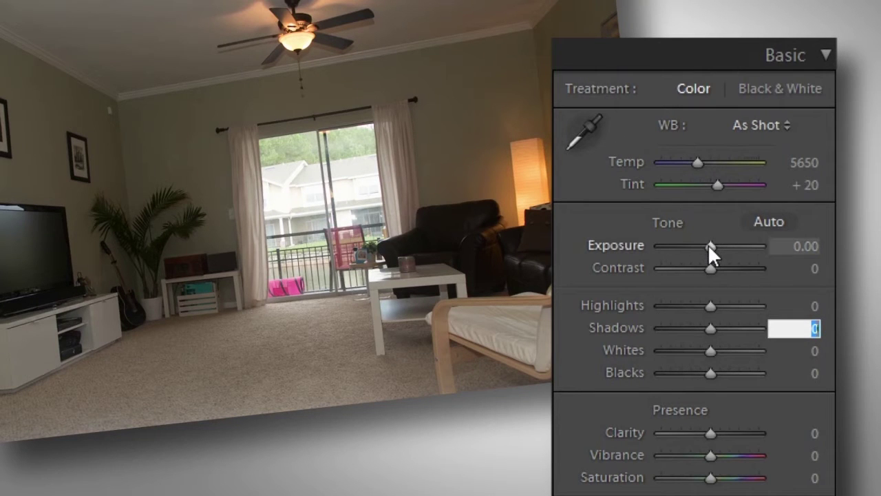
Step: Try an exposure of +0.95 on the living room photo and reset it to 0
mouse_move(709, 246)
mouse_down()
mouse_move(759, 245)
mouse_move(611, 252)
mouse_move(733, 247)
mouse_move(717, 252)
mouse_up()
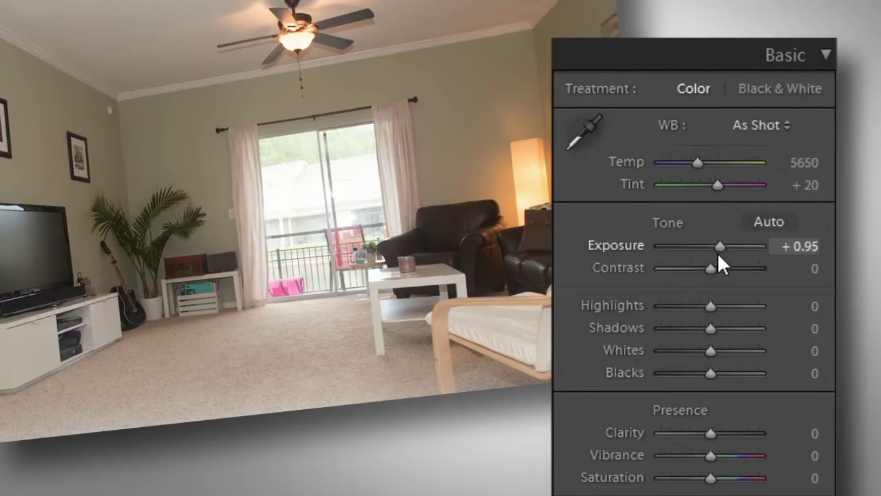
click(816, 256)
text(0)
key(Return)
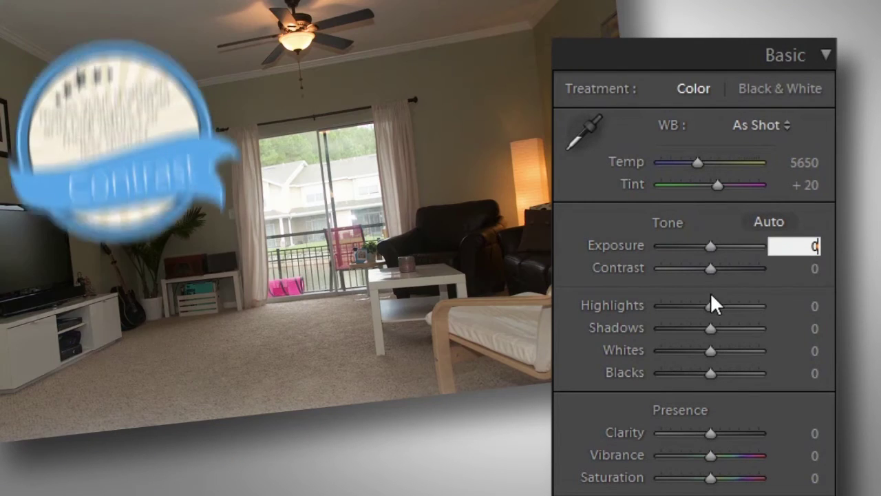
Step: Try maximum contrast on the living room photo and reduced contrast on the black-and-white family photo, resetting the room's contrast to 0
drag(709, 267, 775, 269)
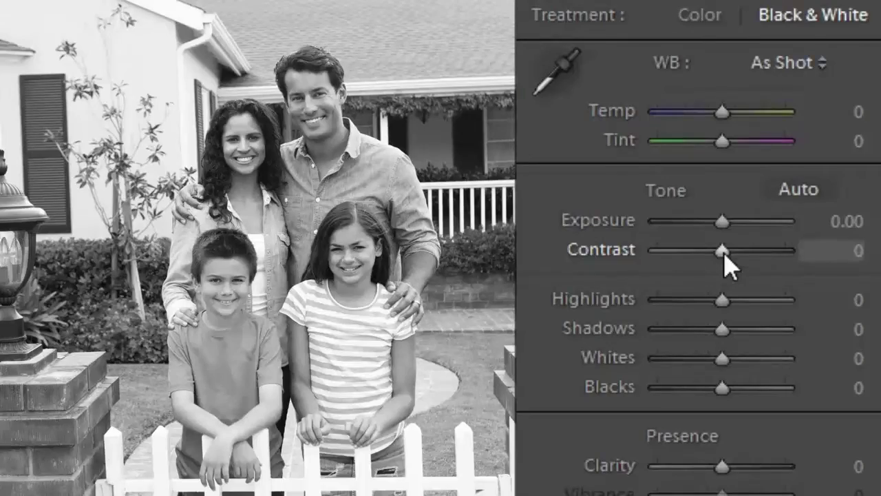
drag(721, 252, 551, 288)
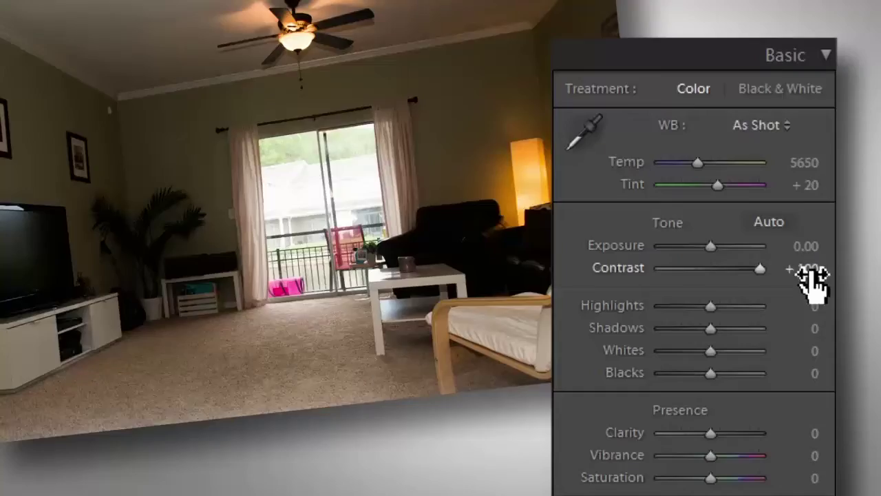
click(806, 276)
text(0)
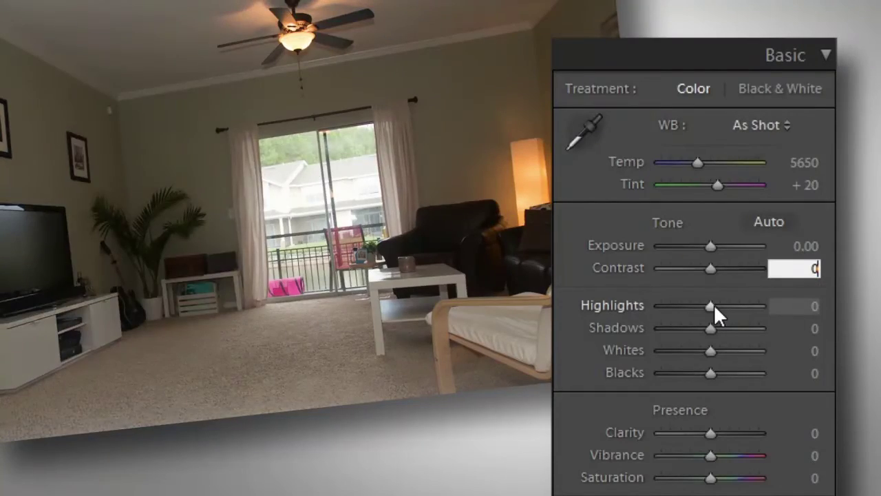
Step: Try brighter highlights on the living room photo, ease them back to +5 and reset them to 0
drag(708, 303, 799, 302)
drag(713, 306, 710, 306)
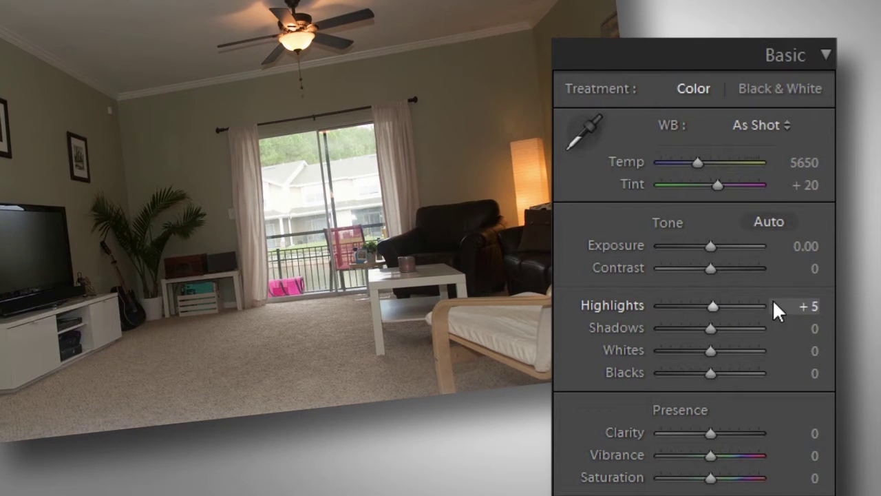
click(808, 314)
text(0)
key(Return)
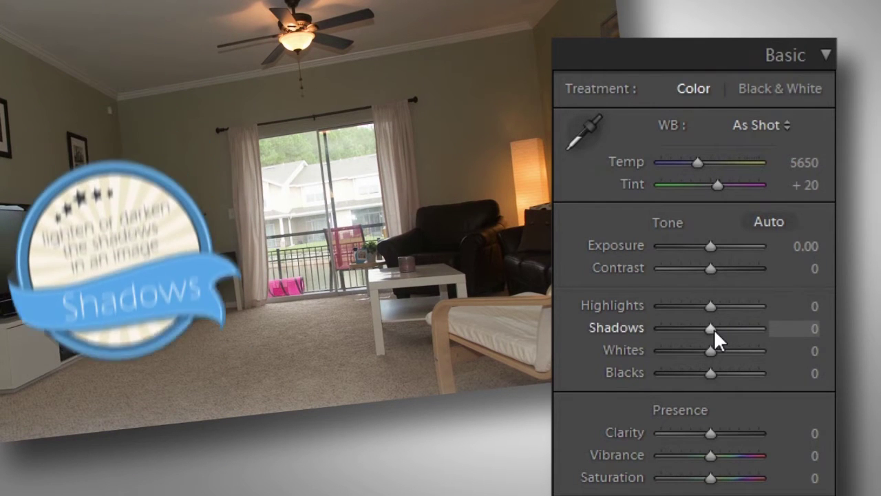
Step: Try lightening the living room photo's shadows to +36 and reset them to 0
mouse_move(714, 328)
mouse_down()
mouse_move(628, 325)
mouse_move(762, 323)
mouse_move(731, 332)
mouse_up()
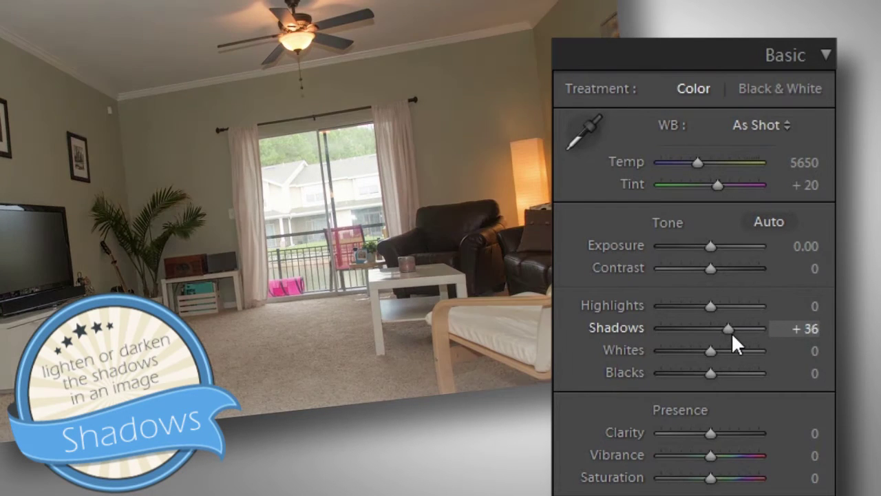
click(797, 328)
text(0)
key(Return)
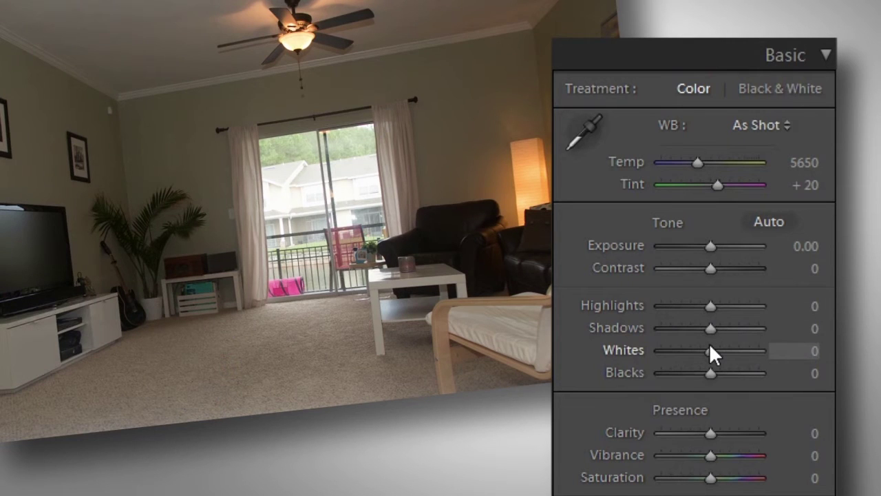
Step: Try whites at -100 and blacks at +95 on the living room photo, resetting each to 0
drag(709, 342, 623, 344)
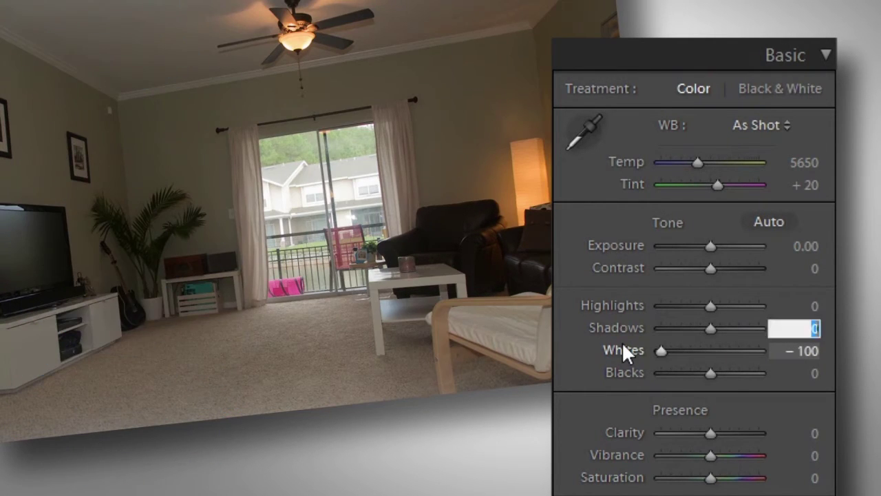
click(799, 351)
text(0)
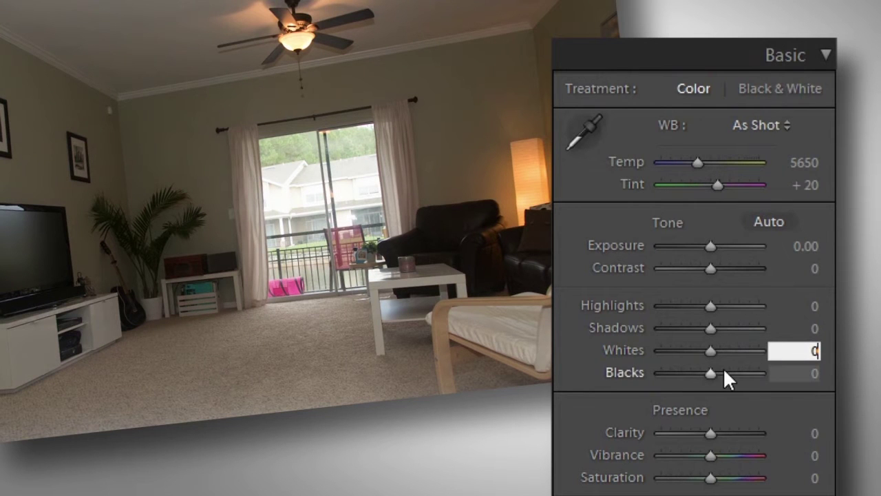
drag(710, 372, 759, 372)
click(804, 372)
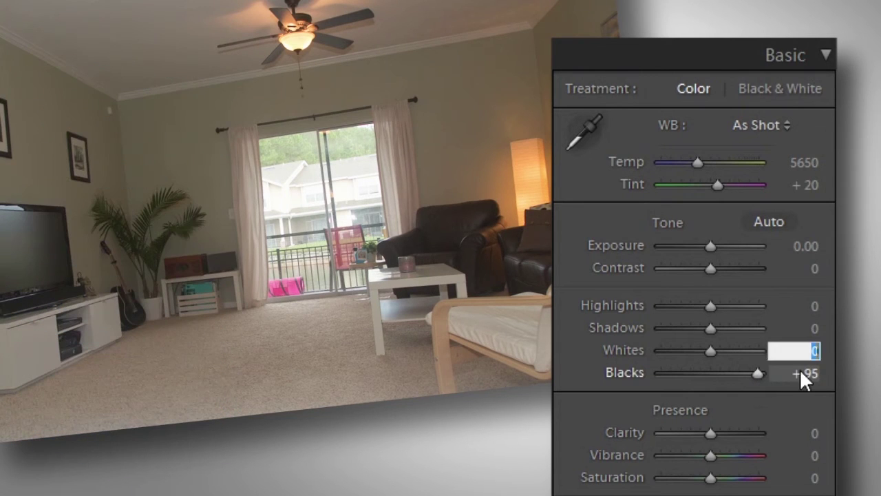
text(0)
Step: Try the living room photo's clarity at +100 and at +26, and reset it to 0
scroll(745, 389, down, 5)
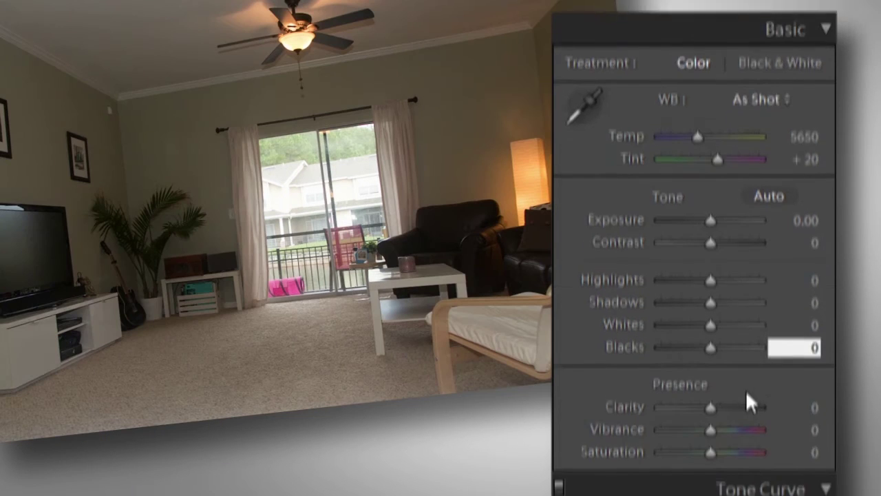
scroll(717, 296, down, 10)
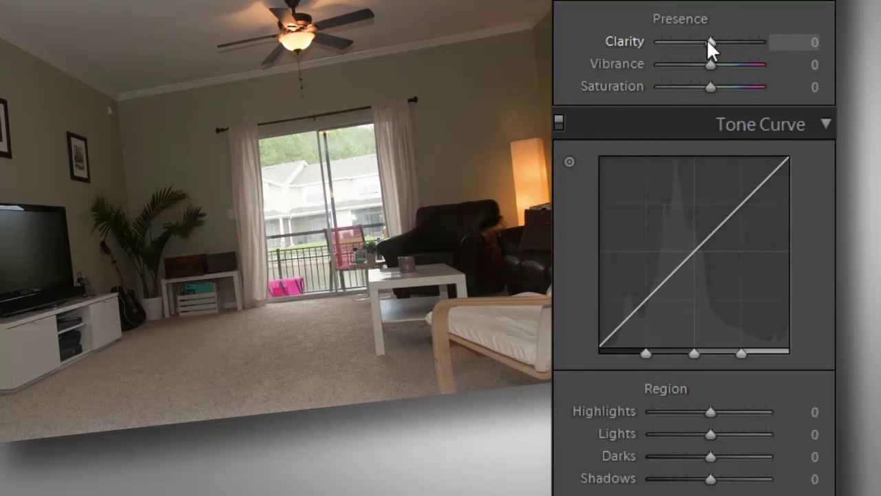
drag(707, 40, 764, 42)
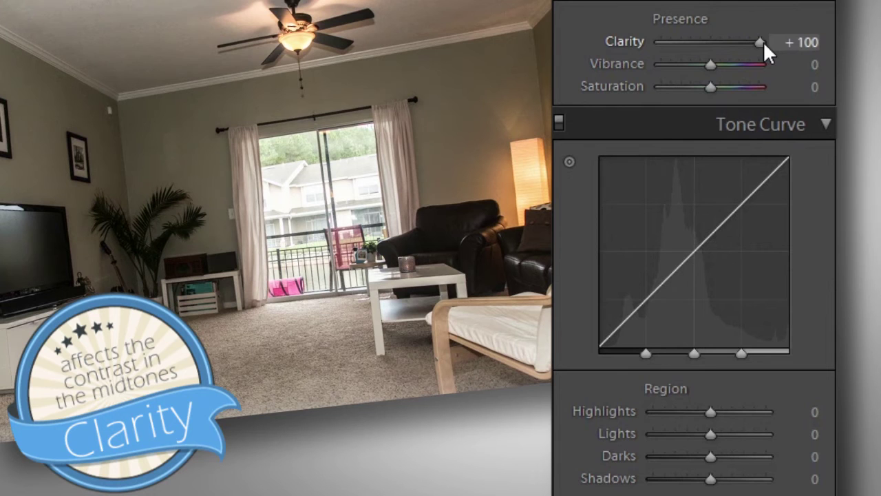
drag(762, 43, 719, 55)
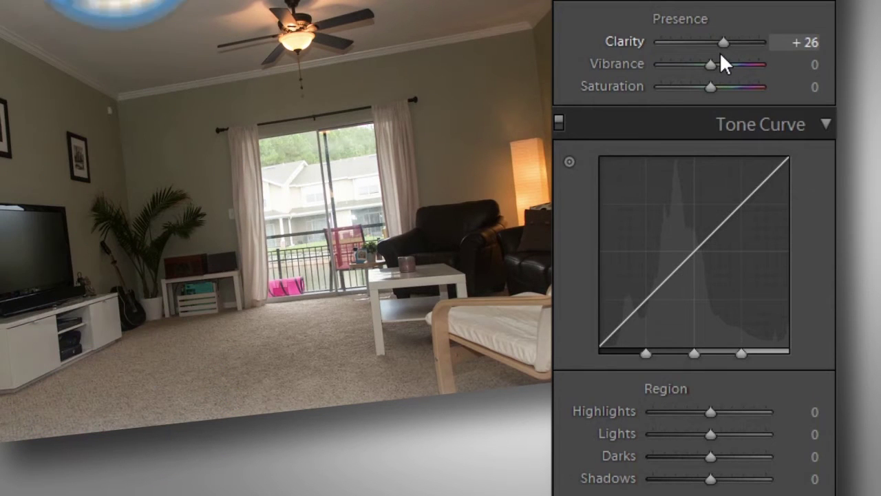
click(798, 43)
text(0)
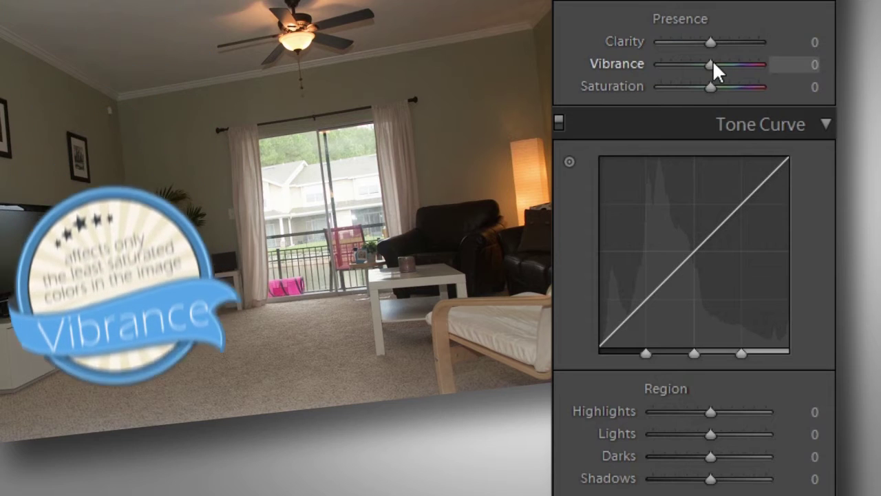
Step: Try vibrance at +29 and a slightly higher saturation on the living room photo, resetting each to 0
drag(713, 59, 726, 71)
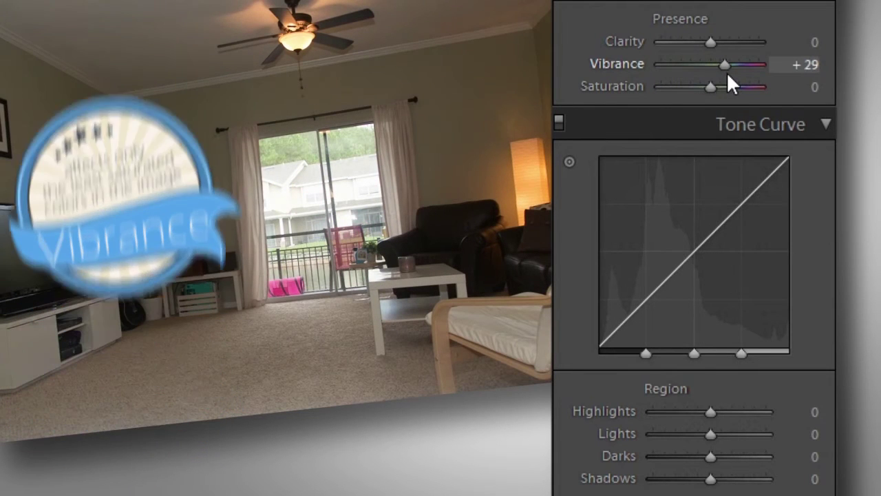
double_click(796, 65)
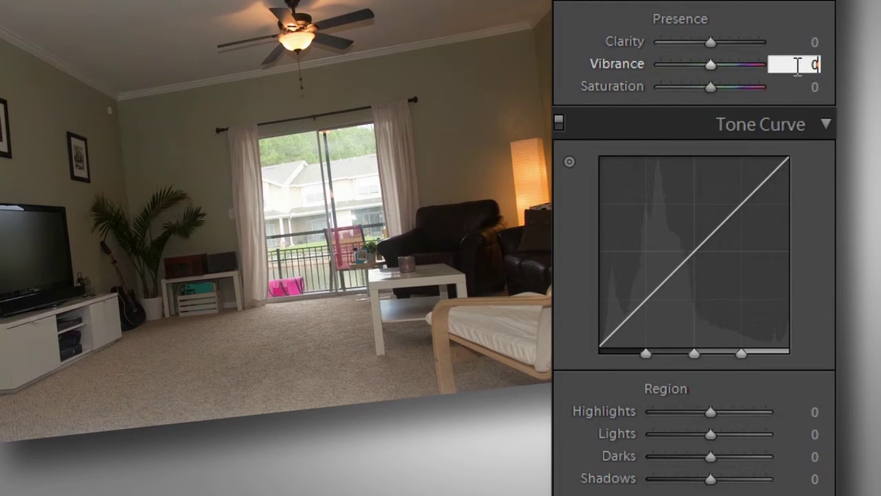
key(Return)
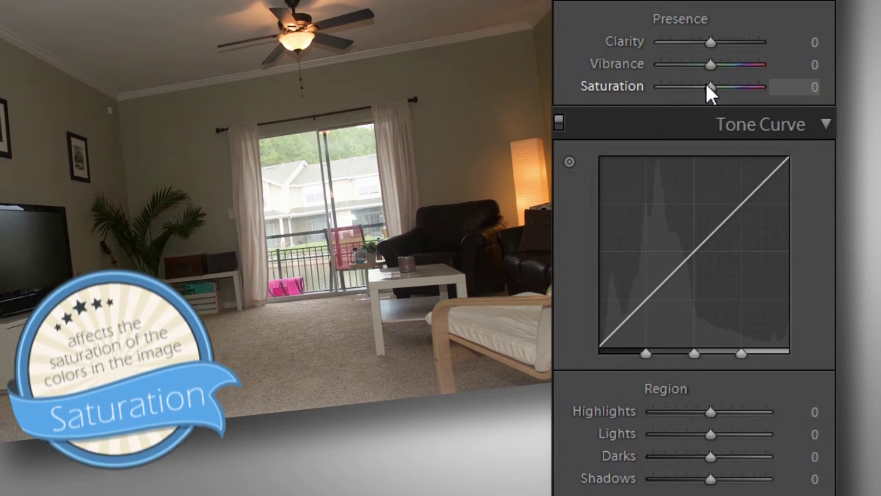
mouse_move(706, 85)
mouse_down()
mouse_move(779, 93)
mouse_move(652, 88)
mouse_move(721, 90)
mouse_up()
click(812, 88)
text(0)
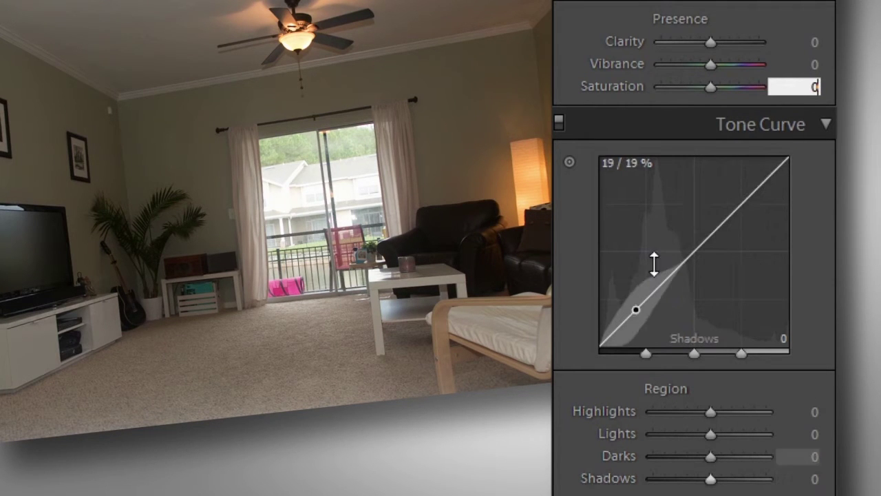
Step: Reshape the living room photo's tone curve by trying darks at +22, setting them to -9 and raising the lights
mouse_move(678, 253)
mouse_down()
mouse_move(678, 289)
mouse_move(679, 258)
mouse_up()
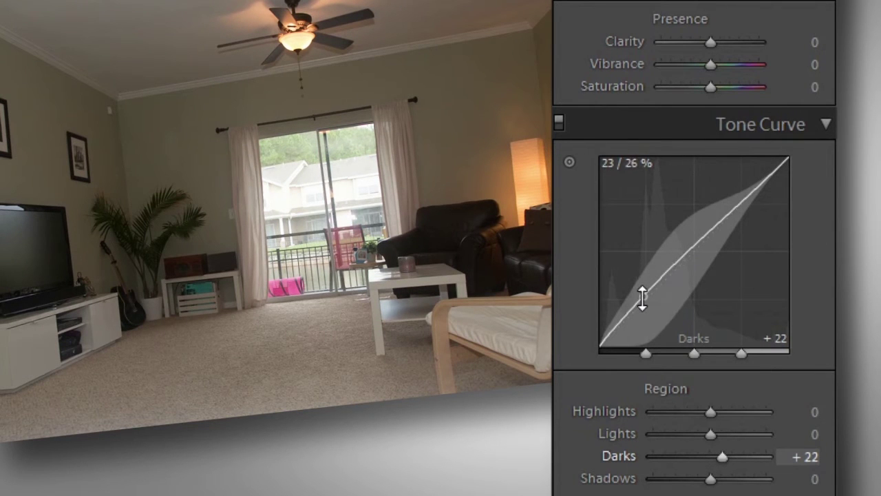
drag(643, 298, 642, 307)
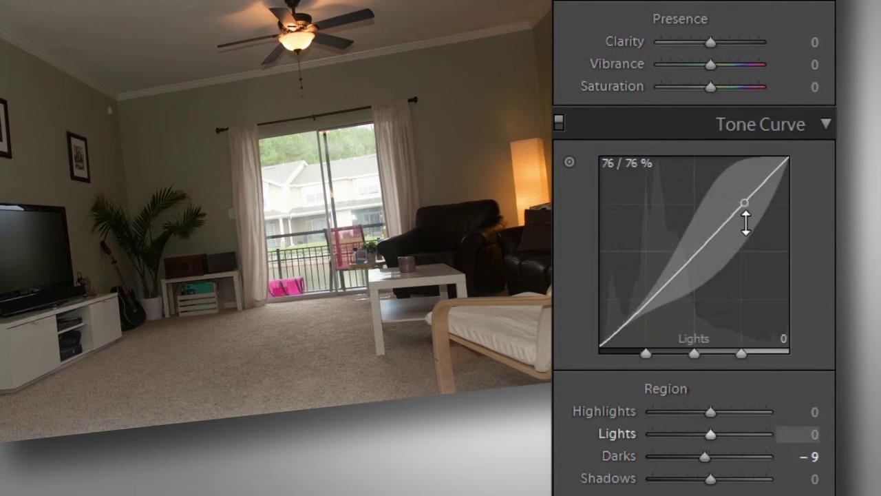
drag(745, 216, 739, 200)
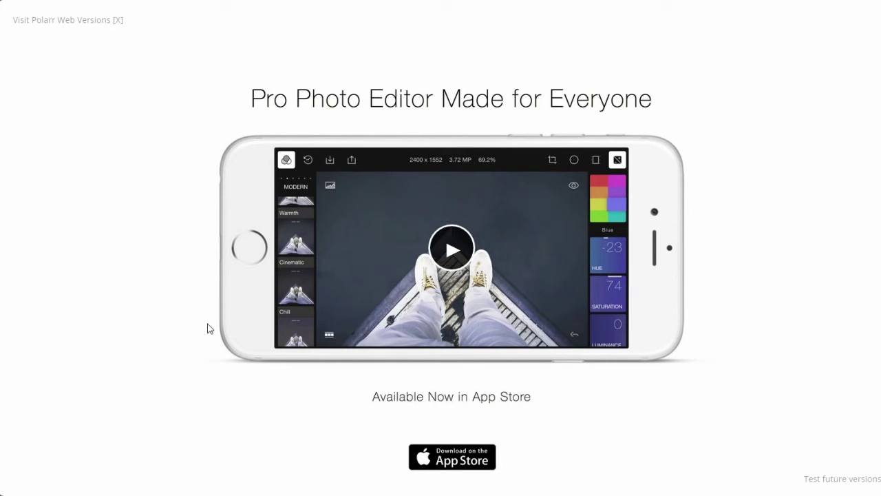
Step: Go to the Polarr web versions and open Polarr Photo Editor 2
click(81, 27)
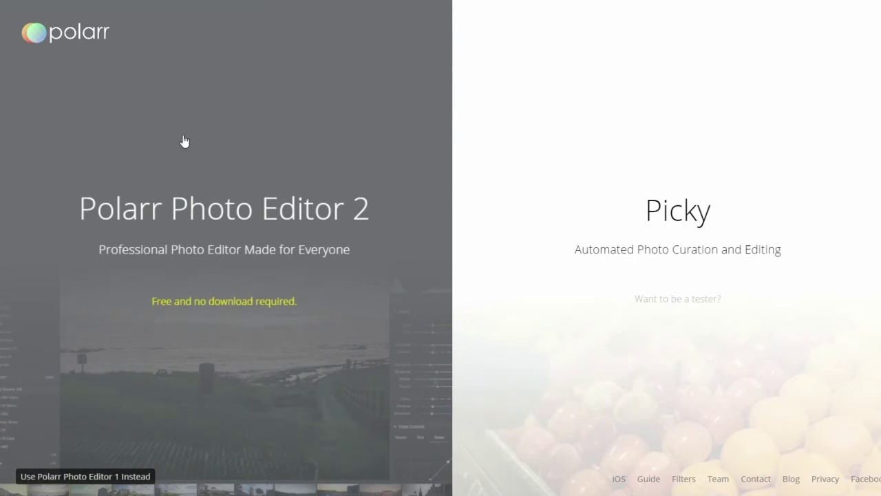
click(248, 238)
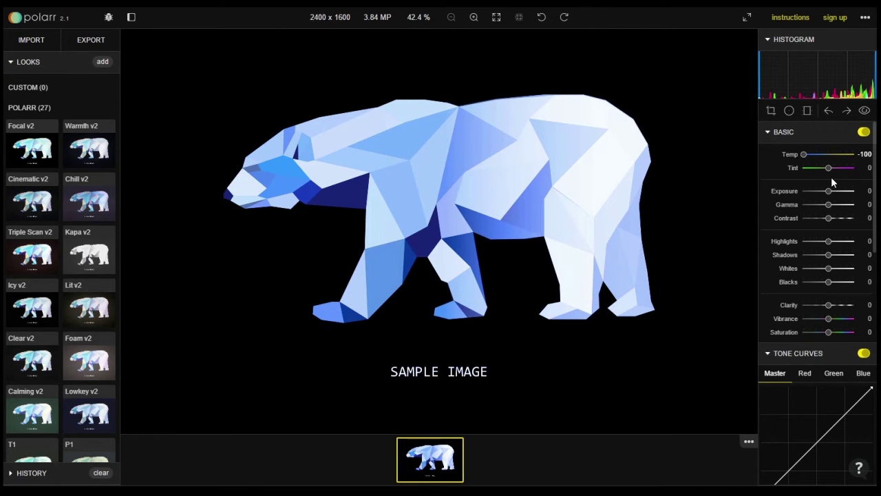
Step: Set the polar bear sample image's temperature to +3, exposure to -7 and shadows to +21, and raise its vibrance
drag(800, 155, 828, 155)
mouse_move(830, 192)
mouse_down()
mouse_move(854, 191)
mouse_move(800, 192)
mouse_move(826, 192)
mouse_up()
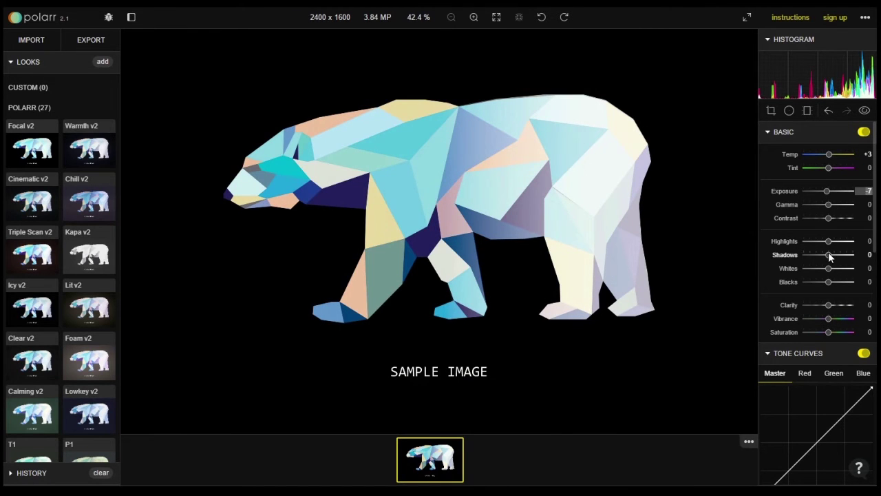
mouse_move(830, 256)
mouse_down()
mouse_move(849, 256)
mouse_move(818, 254)
mouse_move(834, 253)
mouse_up()
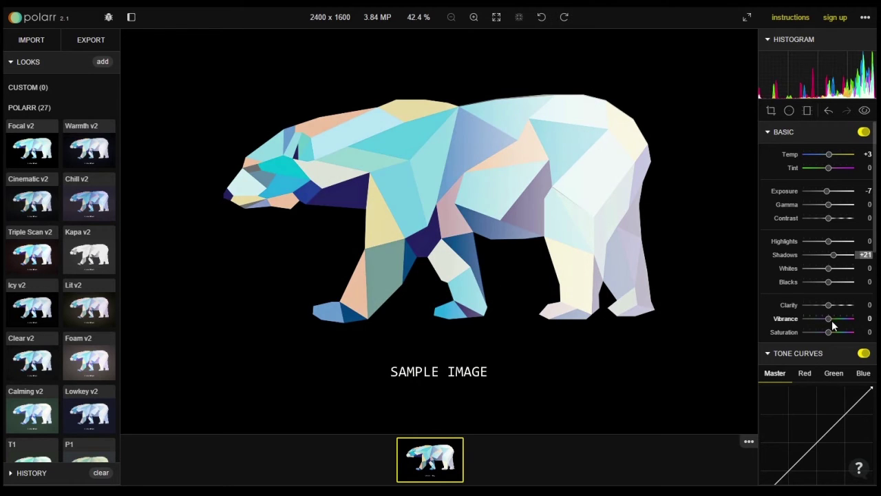
drag(832, 320, 858, 321)
scroll(835, 324, down, 4)
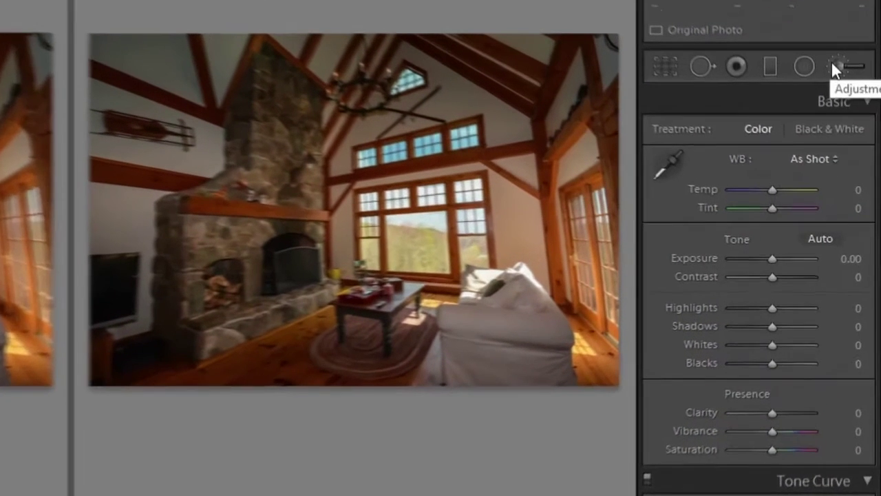
Step: Set up Lightroom's Adjustment Brush with the Exposure effect at 1.60 and a brush size of 18.1 for the fireplace room photo
click(851, 136)
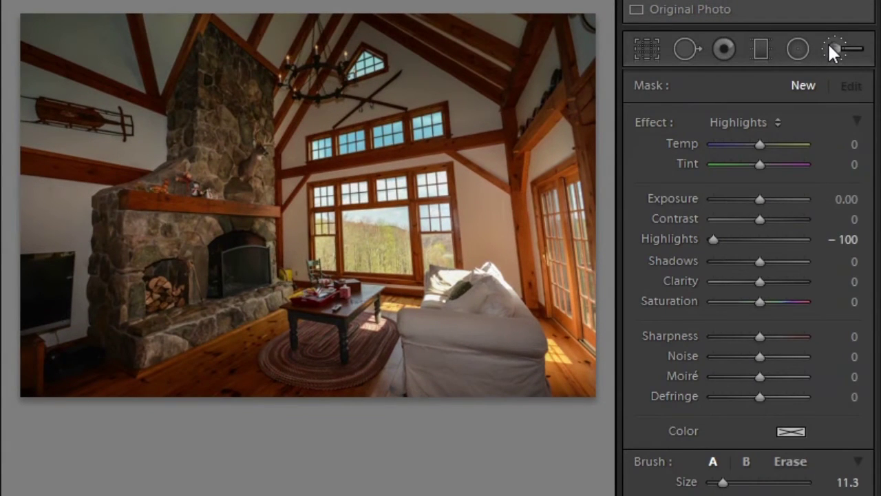
click(756, 124)
click(644, 198)
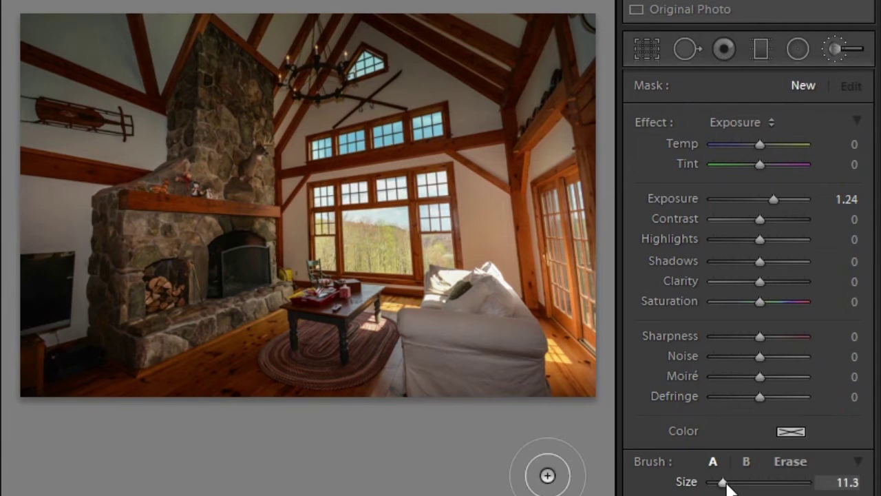
drag(726, 482, 733, 482)
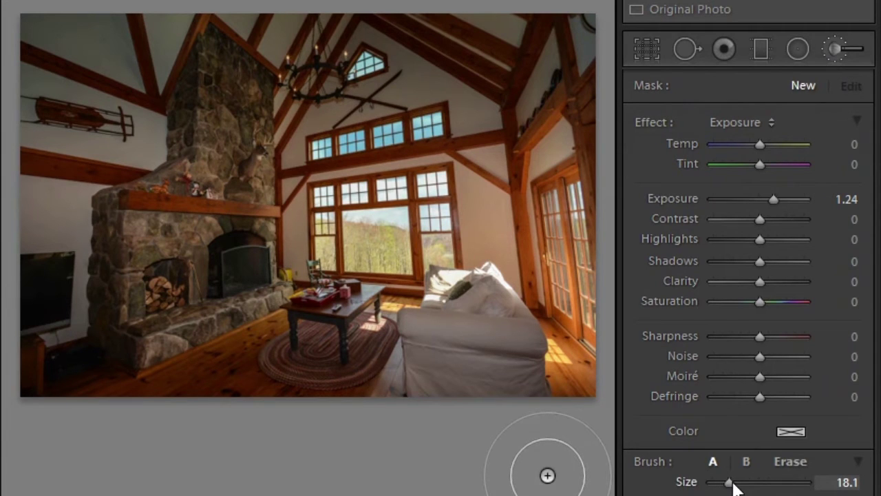
click(850, 202)
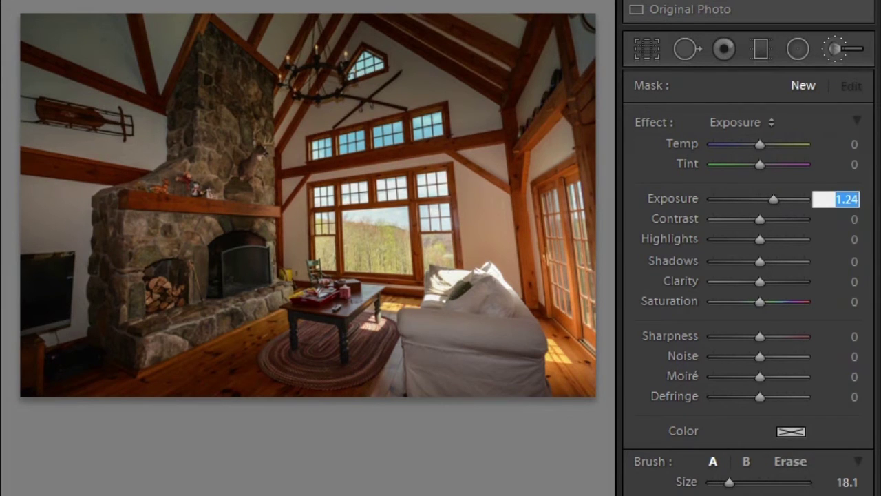
text(1.6)
key(Return)
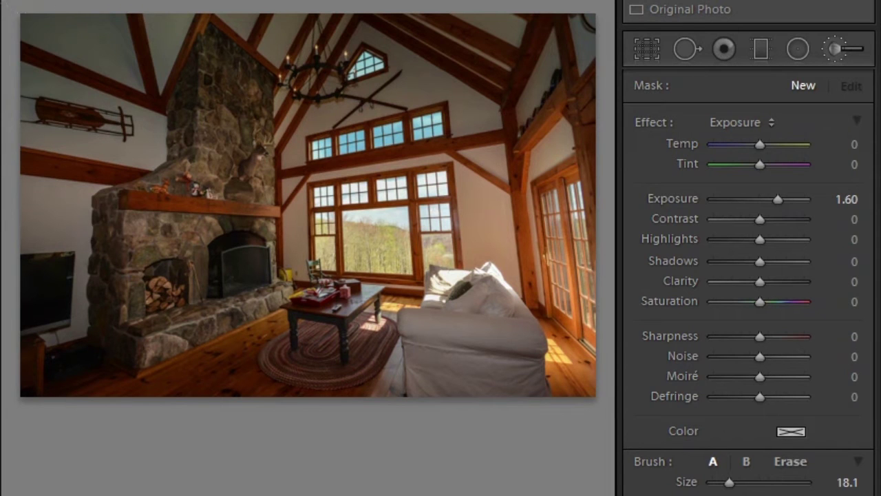
Step: Brush the exposure adjustment over the entire fireplace room photo, from the wall beside the fireplace across to the sofa and doors
mouse_move(48, 28)
mouse_down()
mouse_move(62, 145)
mouse_move(55, 344)
mouse_up()
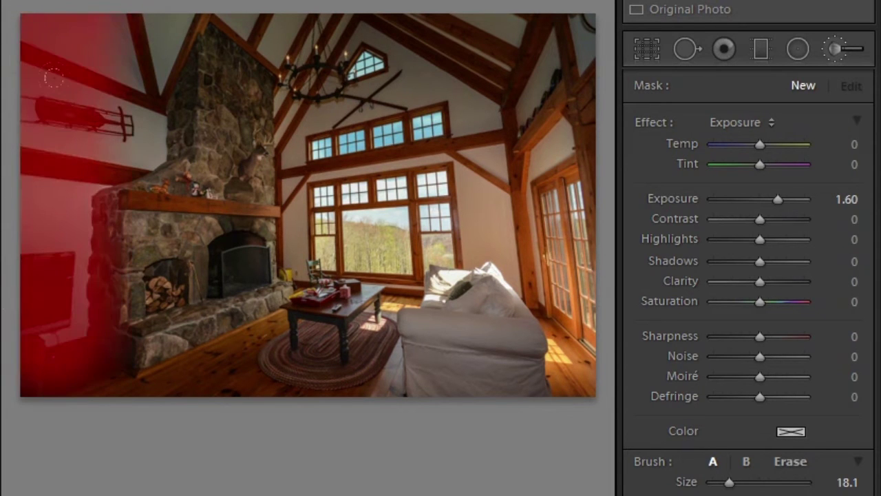
mouse_move(54, 77)
mouse_down()
mouse_move(101, 157)
mouse_move(131, 238)
mouse_move(114, 249)
mouse_move(107, 6)
mouse_up()
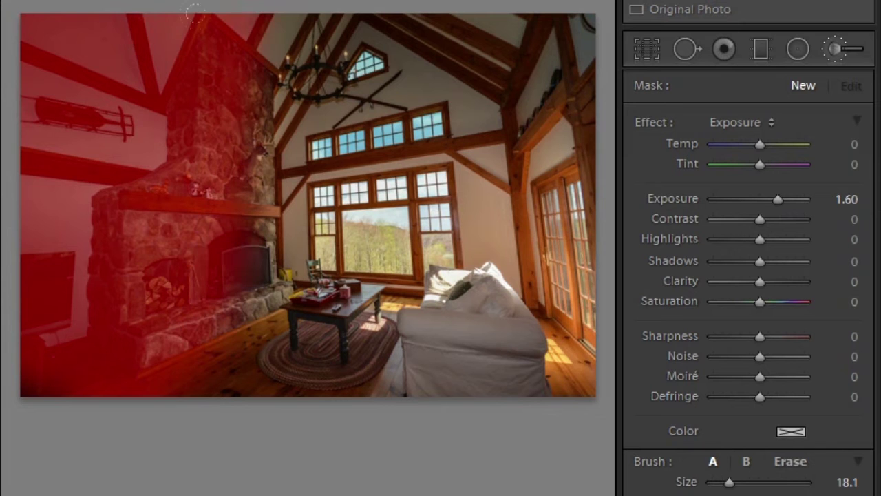
mouse_move(194, 12)
mouse_down()
mouse_move(201, 331)
mouse_move(213, 72)
mouse_move(219, 97)
mouse_up()
drag(208, 313, 568, 358)
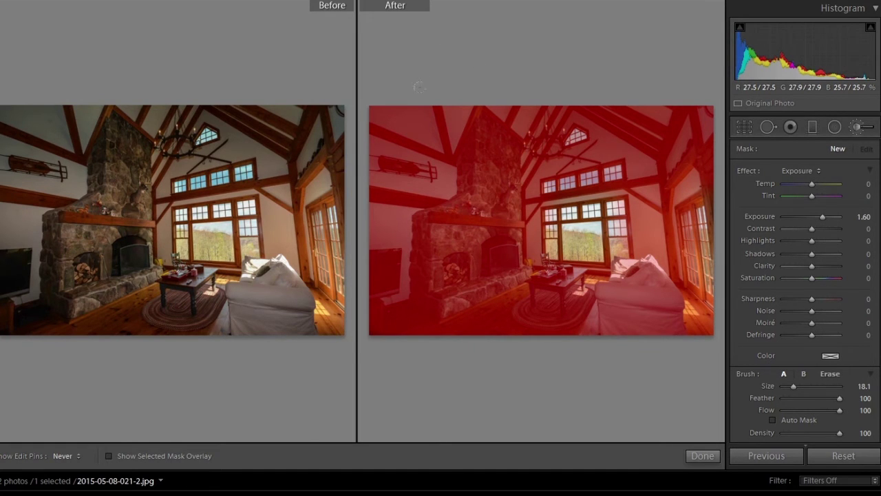
Step: Toggle the brush's edit pins on and off, leaving them set to Always
key(h)
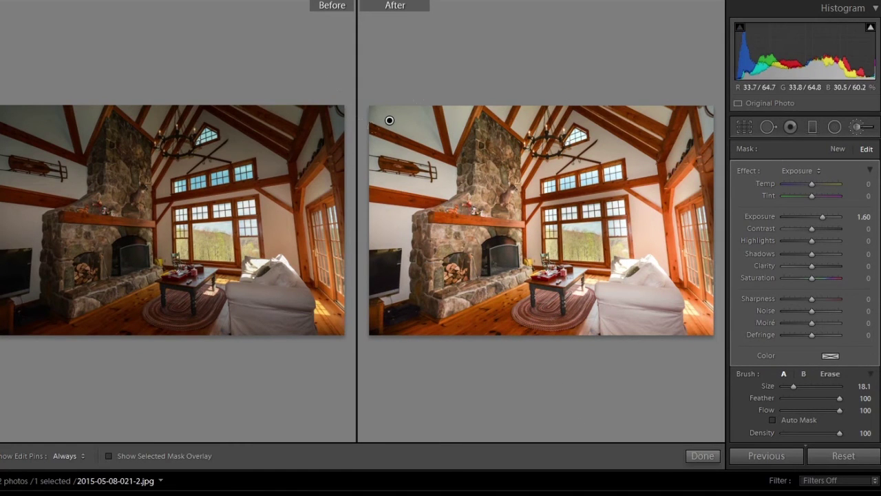
key(h)
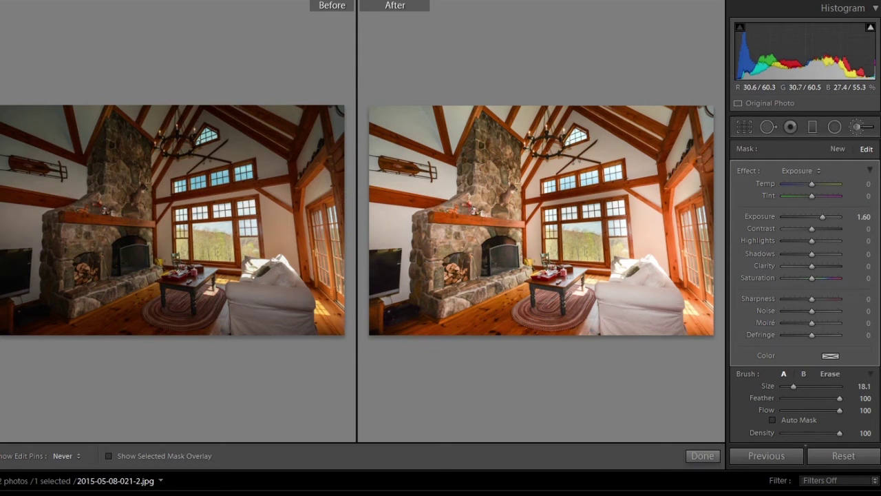
key(h)
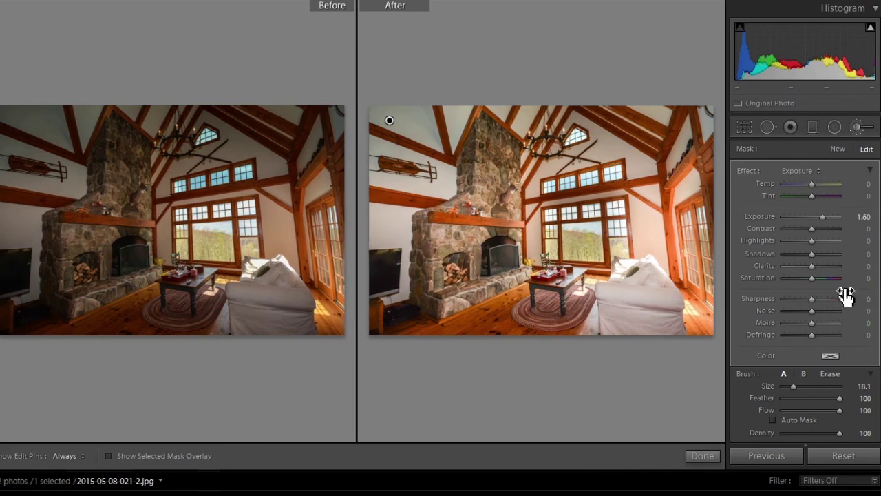
Step: Erase the exposure brush mask over the fireplace room's windows and close the Adjustment Brush
click(830, 373)
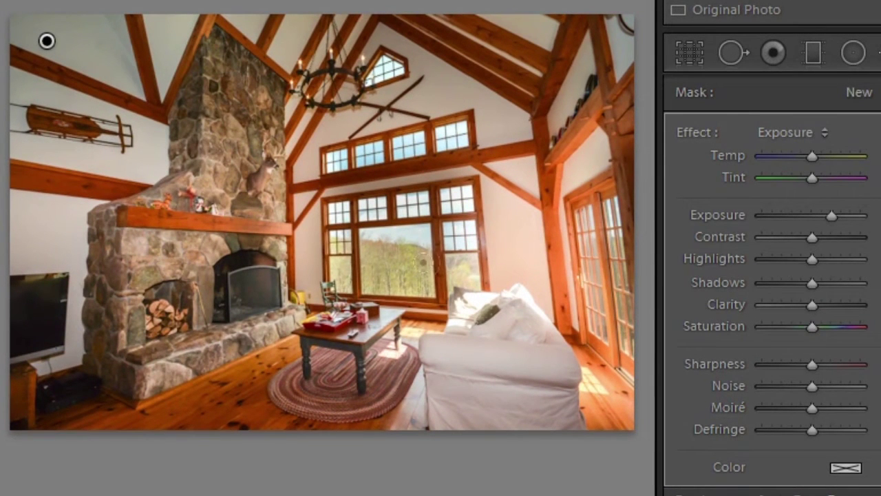
mouse_move(422, 262)
mouse_down()
mouse_move(329, 257)
mouse_move(314, 224)
mouse_move(318, 211)
mouse_move(344, 196)
mouse_move(389, 194)
mouse_move(405, 247)
mouse_move(433, 239)
mouse_move(438, 257)
mouse_move(434, 189)
mouse_move(342, 210)
mouse_up()
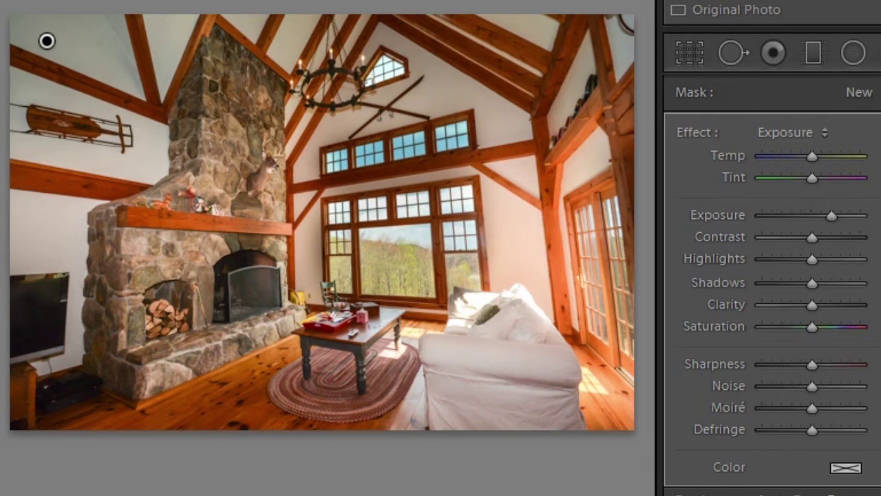
key(k)
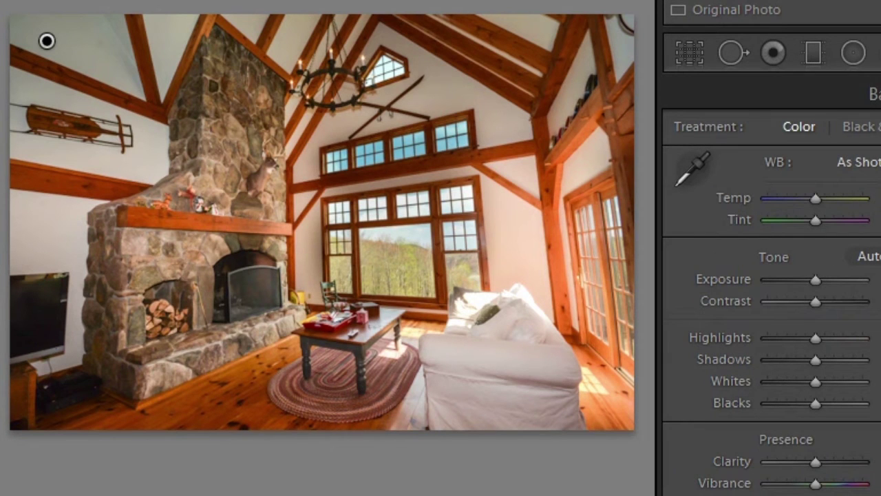
Step: Raise the shadows and clarity of the whole fireplace room photo moderately
drag(827, 361, 831, 359)
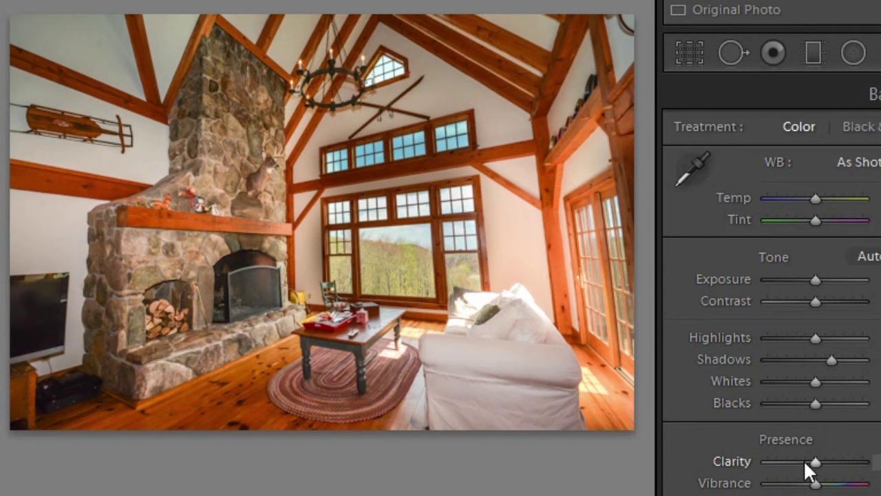
drag(817, 463, 832, 463)
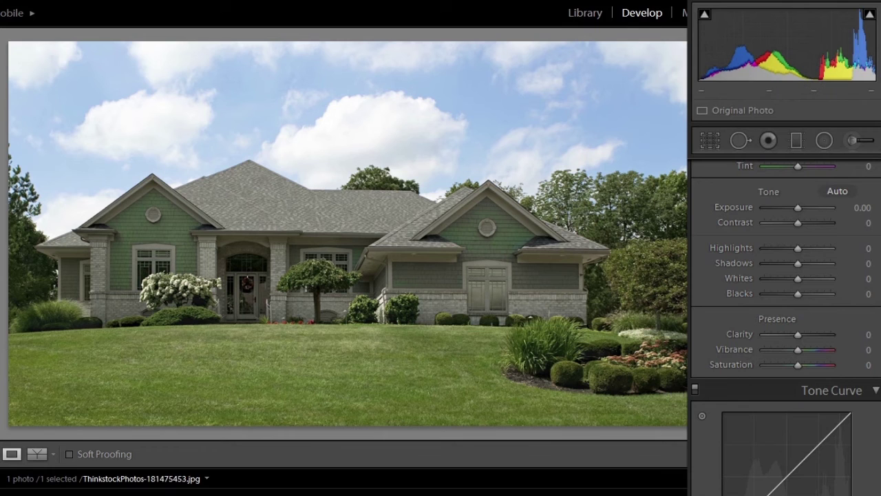
Step: Set the house exterior photo's temperature to -5, shadows to +21 and highlights to -50
scroll(760, 308, up, 3)
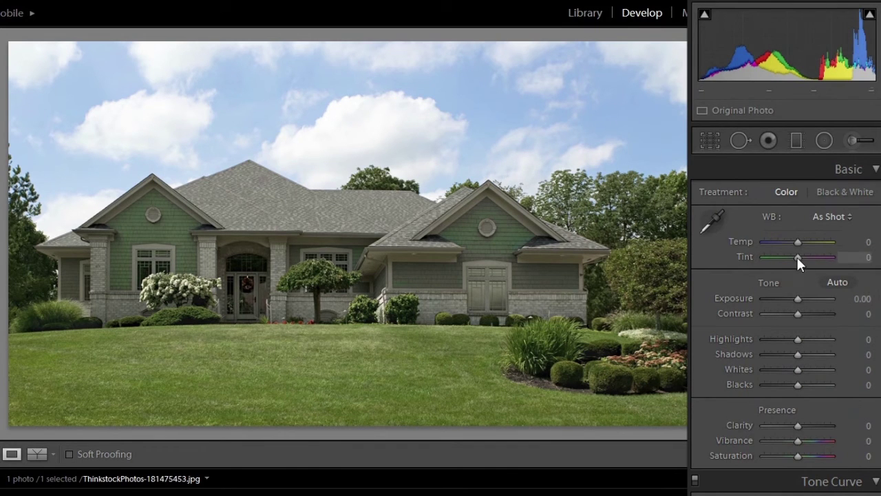
drag(795, 239, 793, 243)
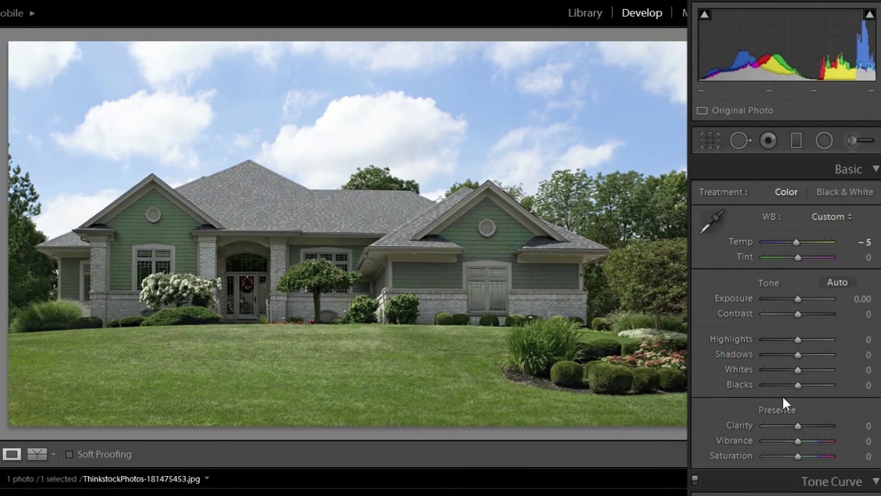
click(805, 354)
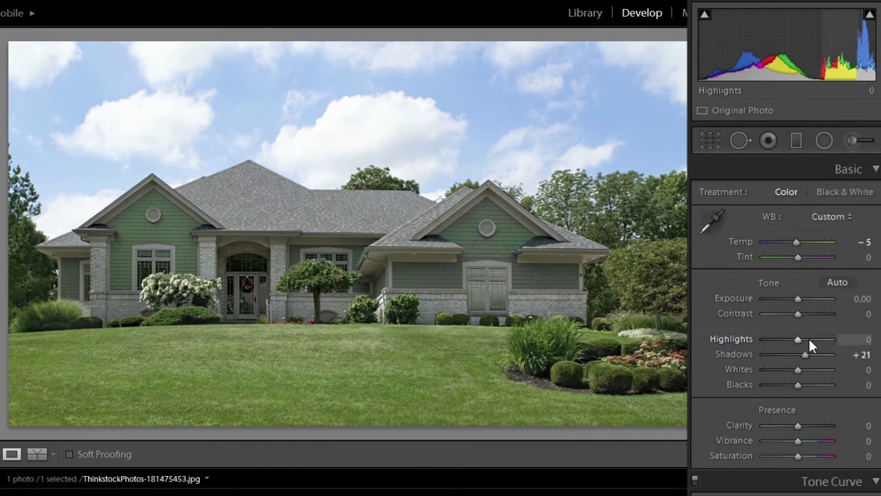
mouse_move(798, 338)
mouse_down()
mouse_move(771, 339)
mouse_move(794, 343)
mouse_move(773, 342)
mouse_move(783, 343)
mouse_up()
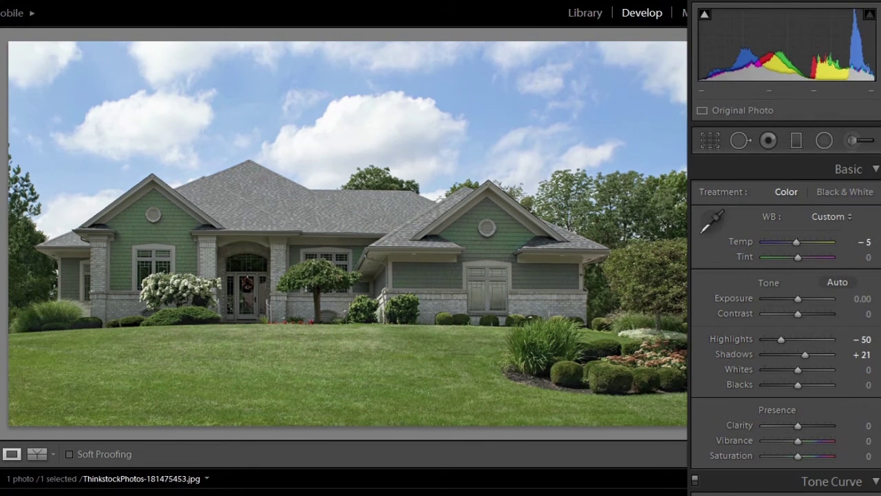
Step: Set the house exterior photo's clarity to +19 and vibrance to +31
scroll(785, 328, down, 6)
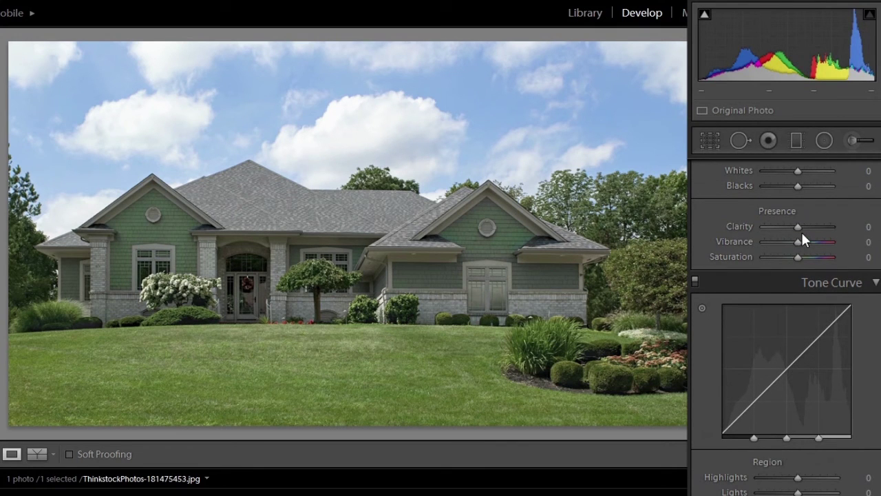
drag(799, 227, 807, 242)
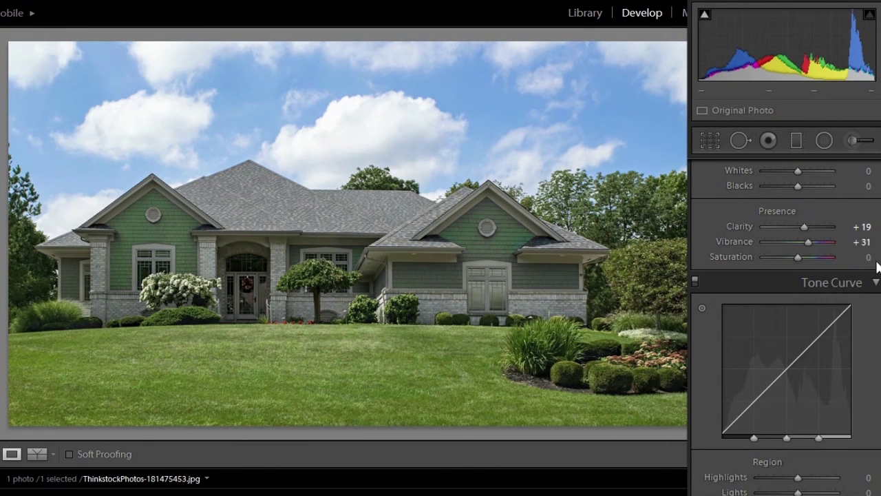
Step: Set the house photo's HSL green and aqua hues to +20 and slightly raise the green saturation
scroll(784, 330, down, 5)
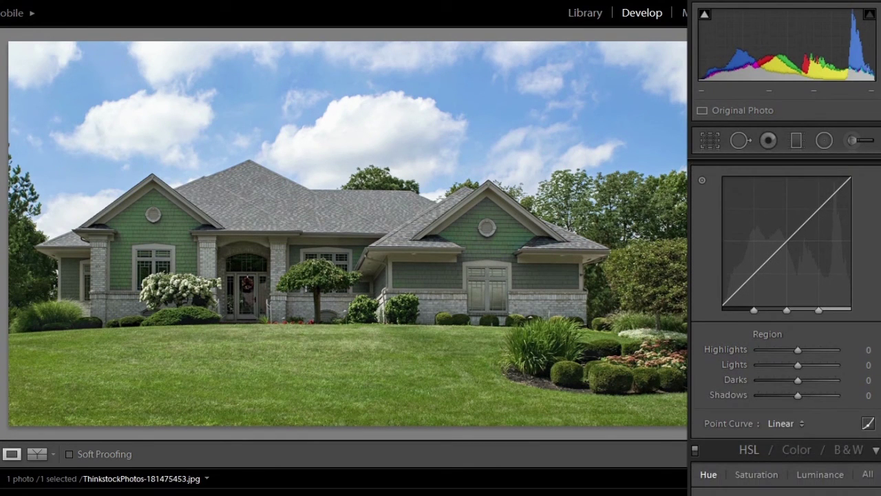
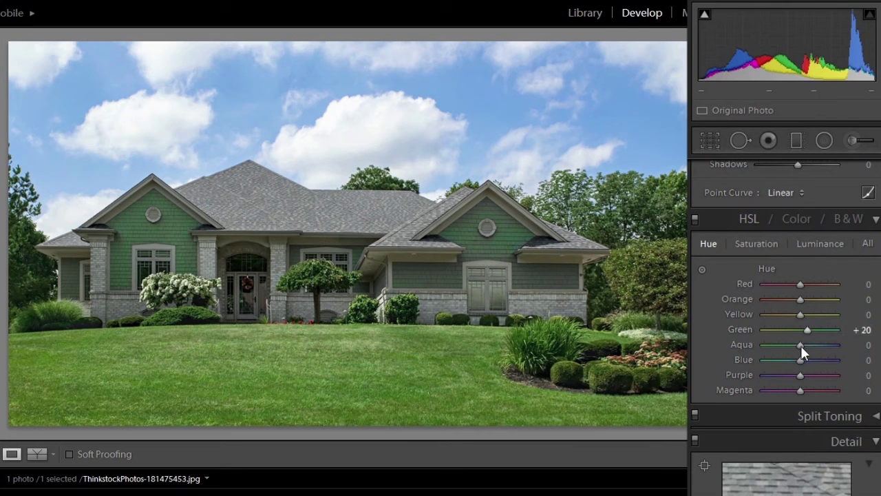
drag(801, 345, 809, 346)
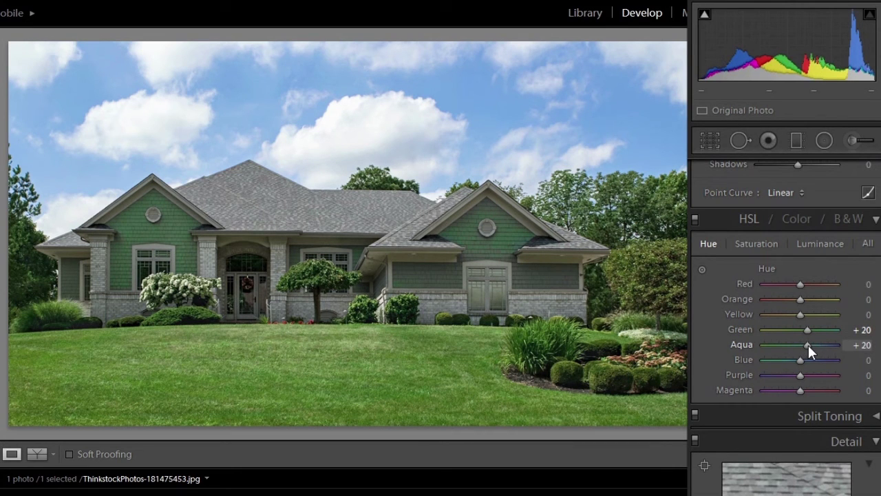
click(764, 243)
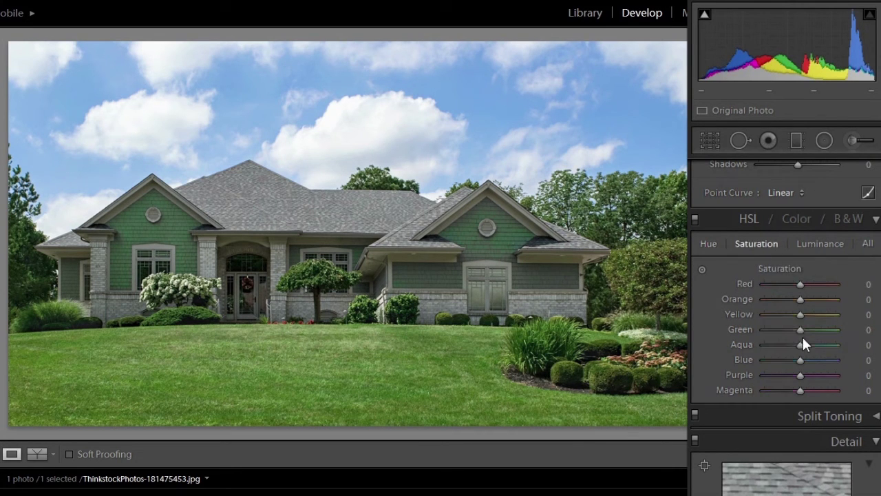
drag(799, 329, 806, 330)
scroll(786, 328, down, 8)
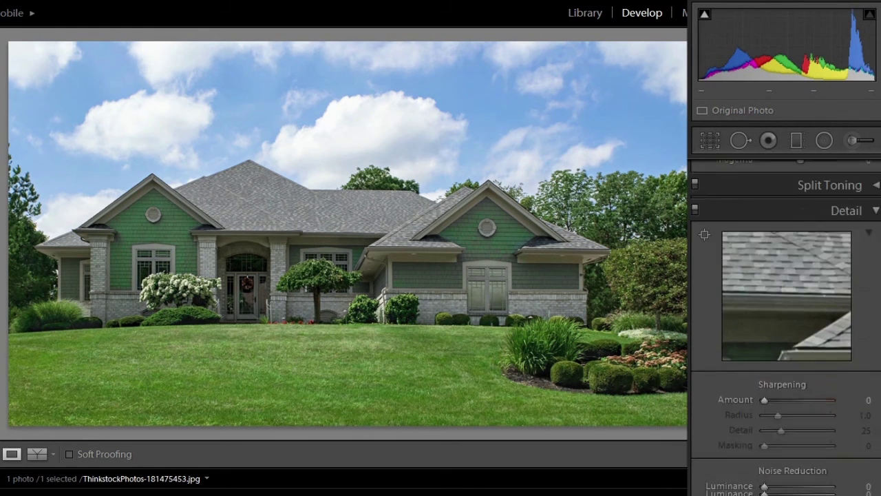
Step: Set the house exterior photo's luminance noise reduction to 12
scroll(870, 347, down, 3)
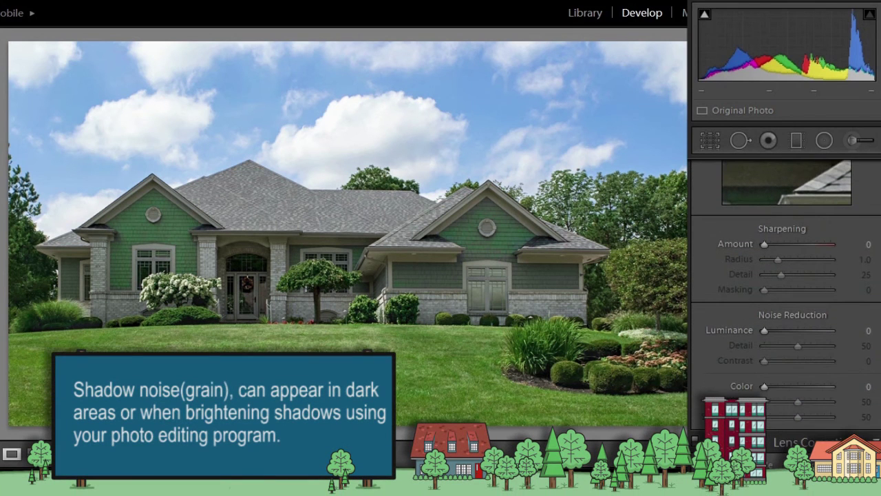
drag(766, 329, 775, 331)
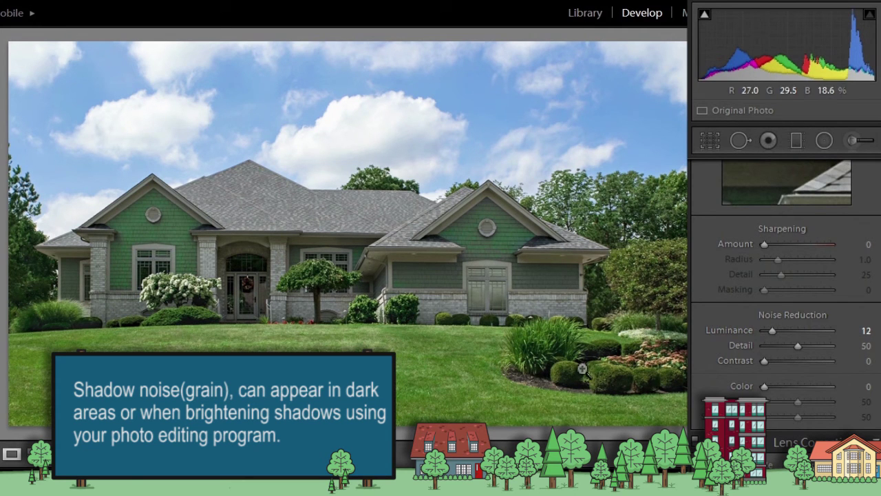
Step: Paint the house's walls and roof with the adjustment brush at exposure 0.32 and clarity 50, with edit pins hidden while painting
scroll(834, 344, up, 10)
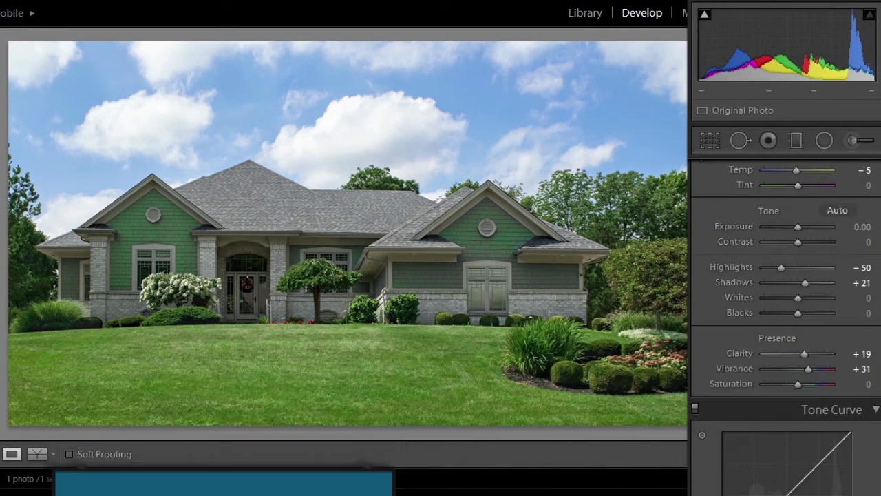
click(851, 140)
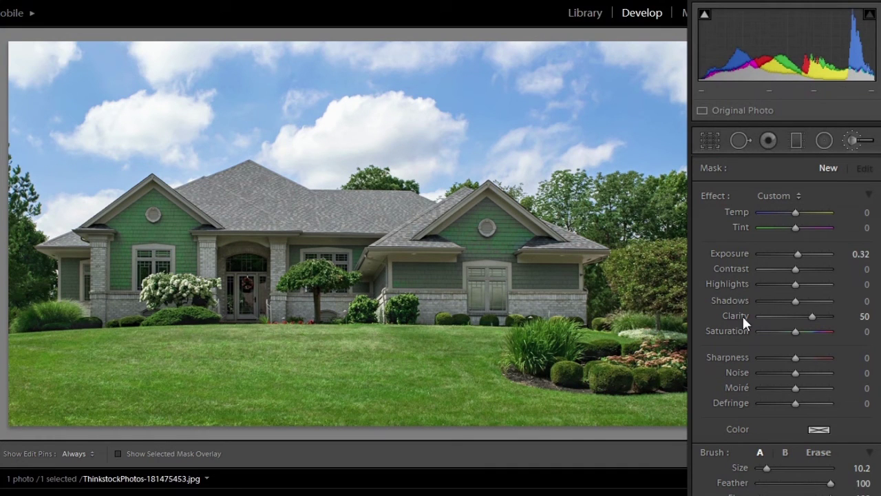
key(h)
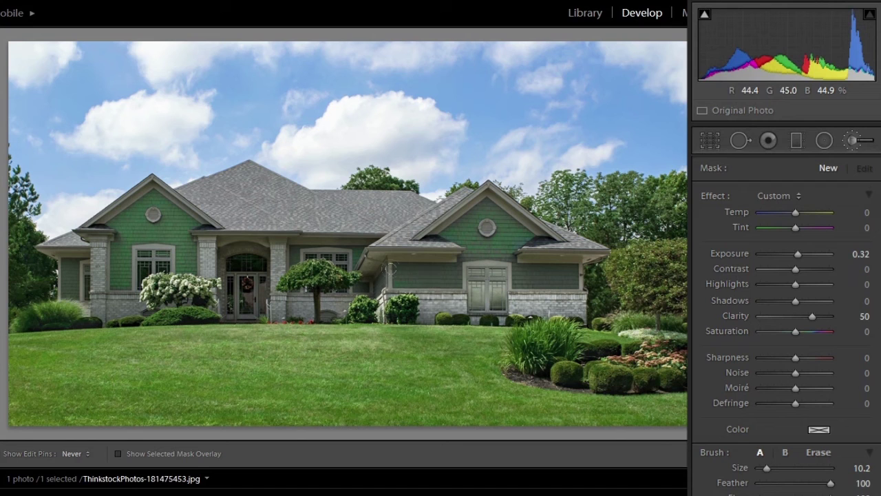
mouse_move(549, 250)
mouse_down()
mouse_move(578, 242)
mouse_move(561, 233)
mouse_move(595, 251)
mouse_move(530, 217)
mouse_move(429, 224)
mouse_move(485, 260)
mouse_up()
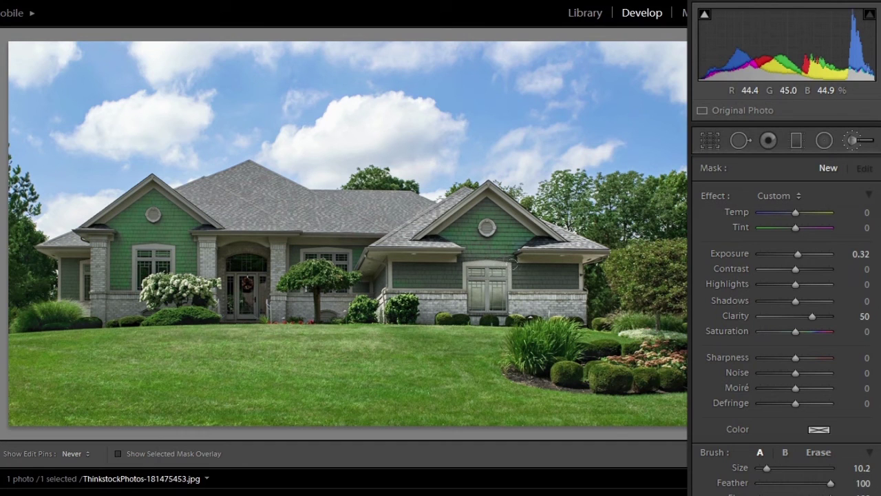
mouse_move(386, 238)
mouse_down()
mouse_move(397, 207)
mouse_move(414, 211)
mouse_up()
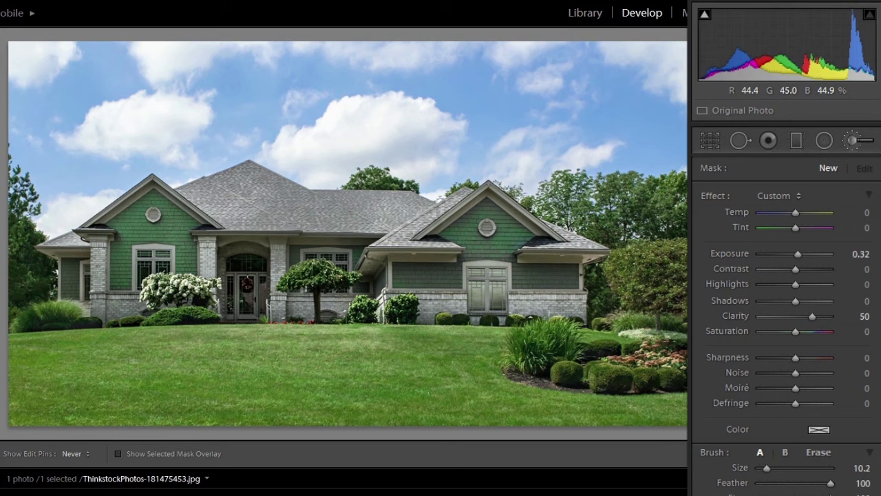
mouse_move(234, 220)
mouse_down()
mouse_move(364, 219)
mouse_move(348, 201)
mouse_move(276, 199)
mouse_up()
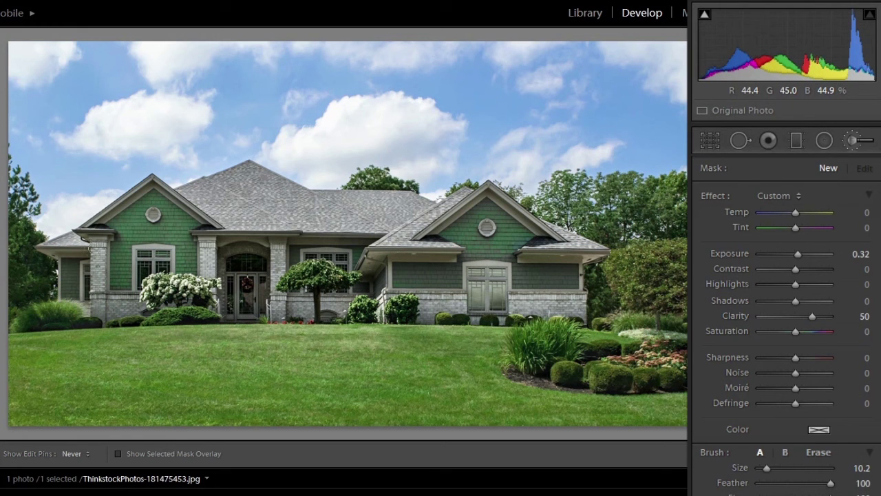
key(h)
key(k)
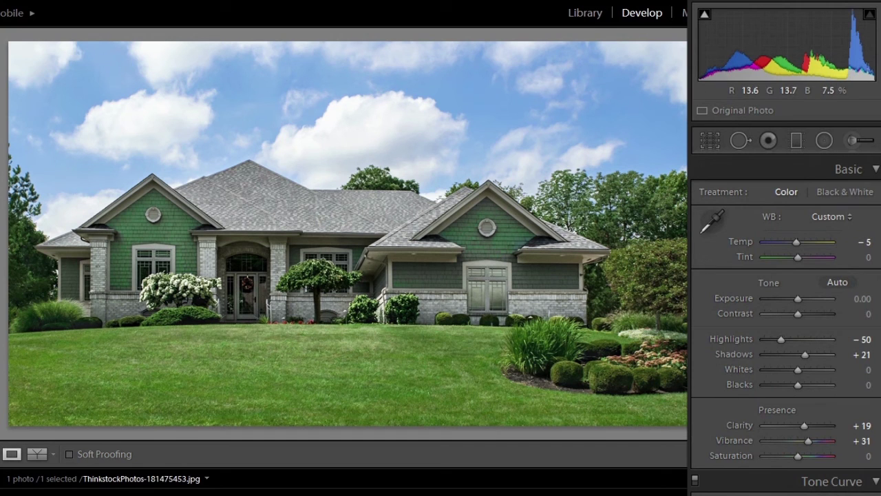
Step: Compare the house photo before and after editing, first side by side and as a split view
click(35, 455)
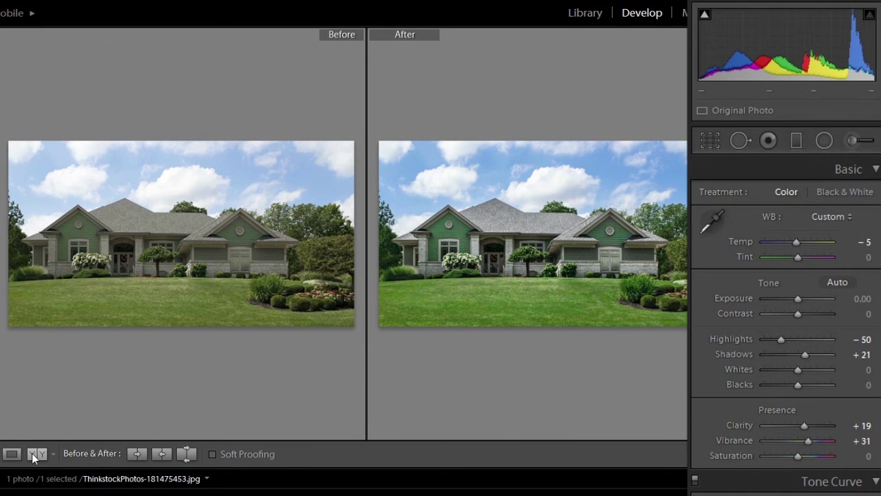
click(31, 453)
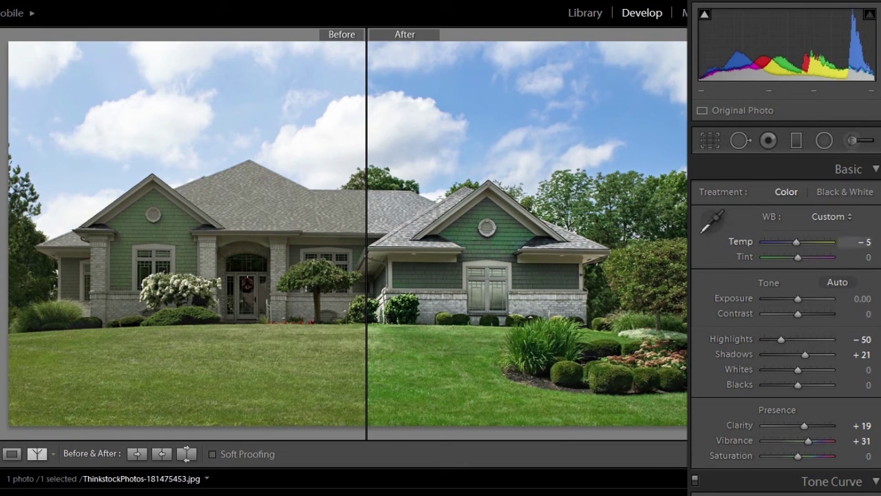
Step: Adjust the house photo's tone curve, setting darks to -4 and lights to +1
scroll(784, 344, down, 5)
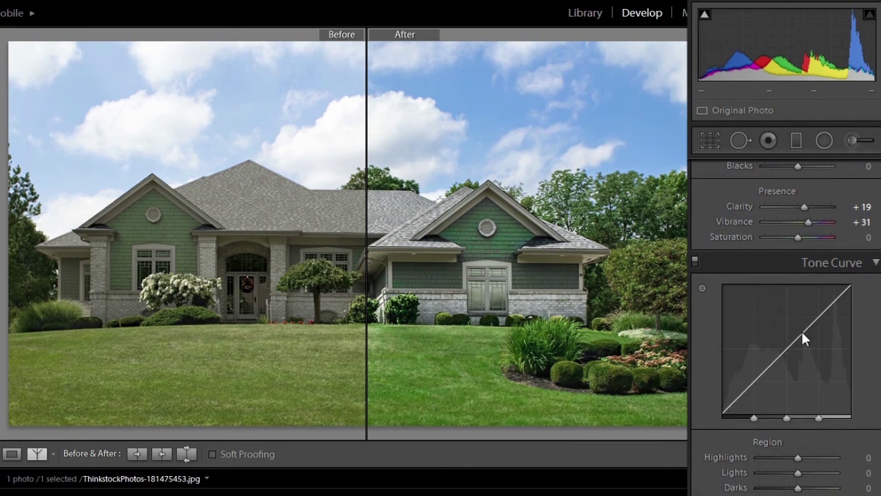
drag(753, 372, 753, 383)
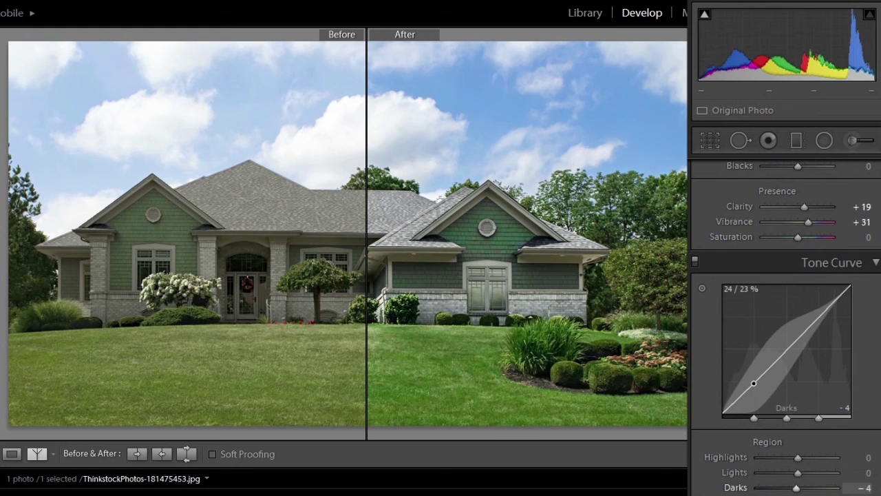
drag(824, 314, 823, 313)
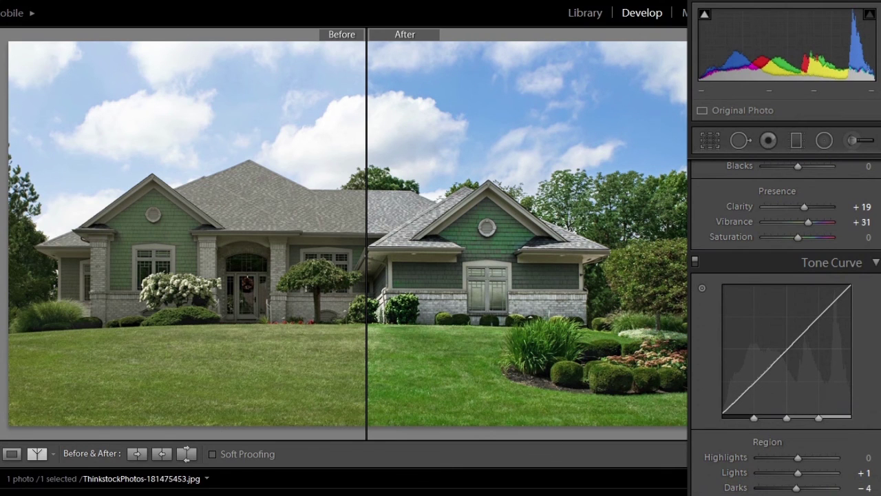
Step: Show the edited house photo alone in Loupe view, and cycle through the before and after comparison views
click(11, 454)
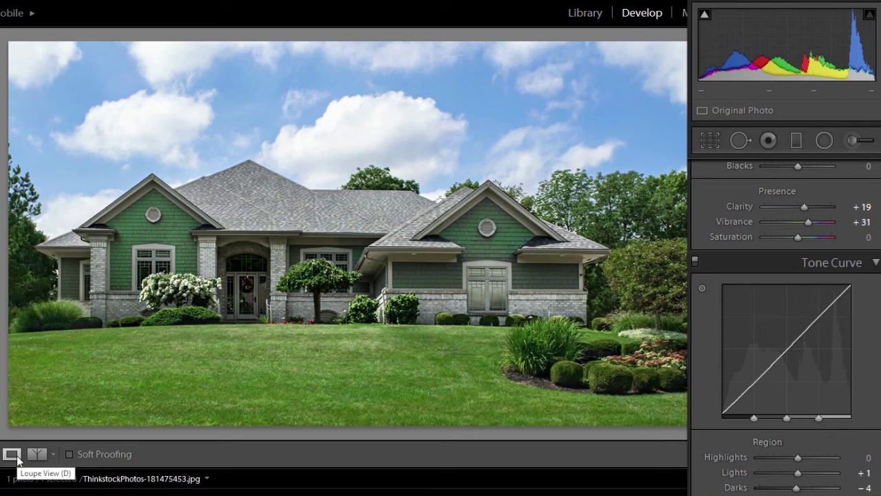
click(37, 455)
click(37, 455)
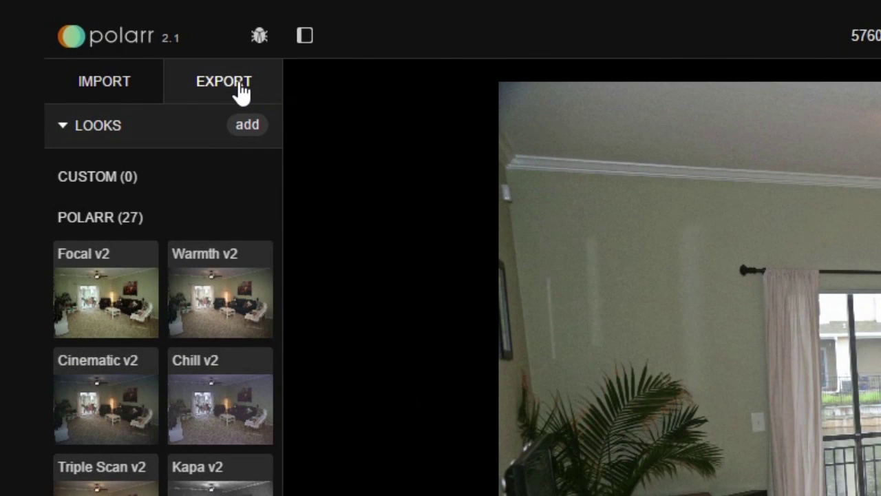
Step: Switch to Polarr and open the JPEG export settings for the living room photo
click(237, 79)
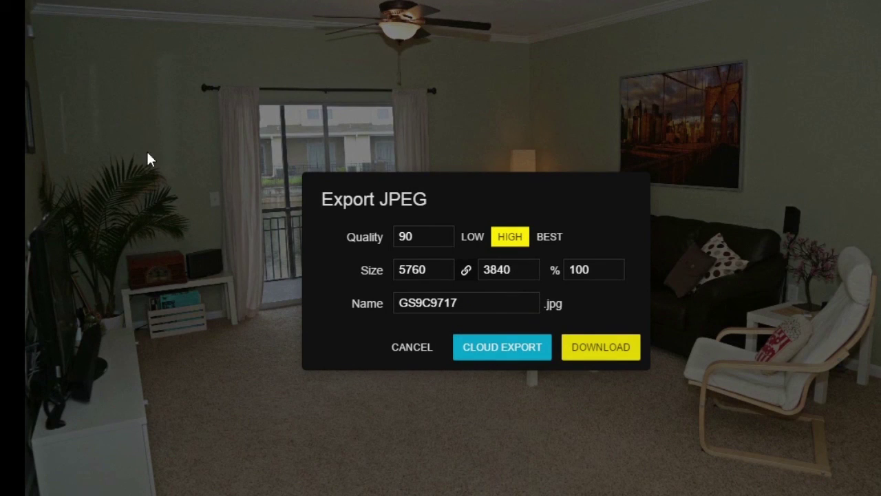